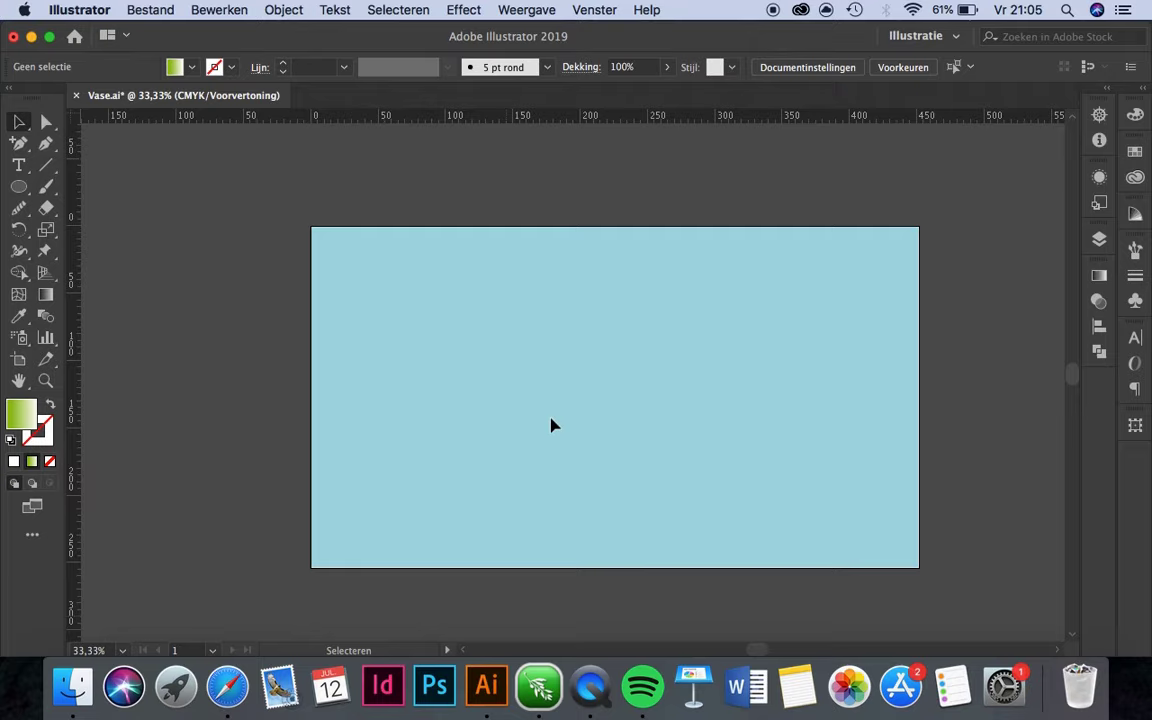
Draw an oval body and cut its bottom flat with a rounded rectangle using Minus Front.
key("super+plus")
key("l")
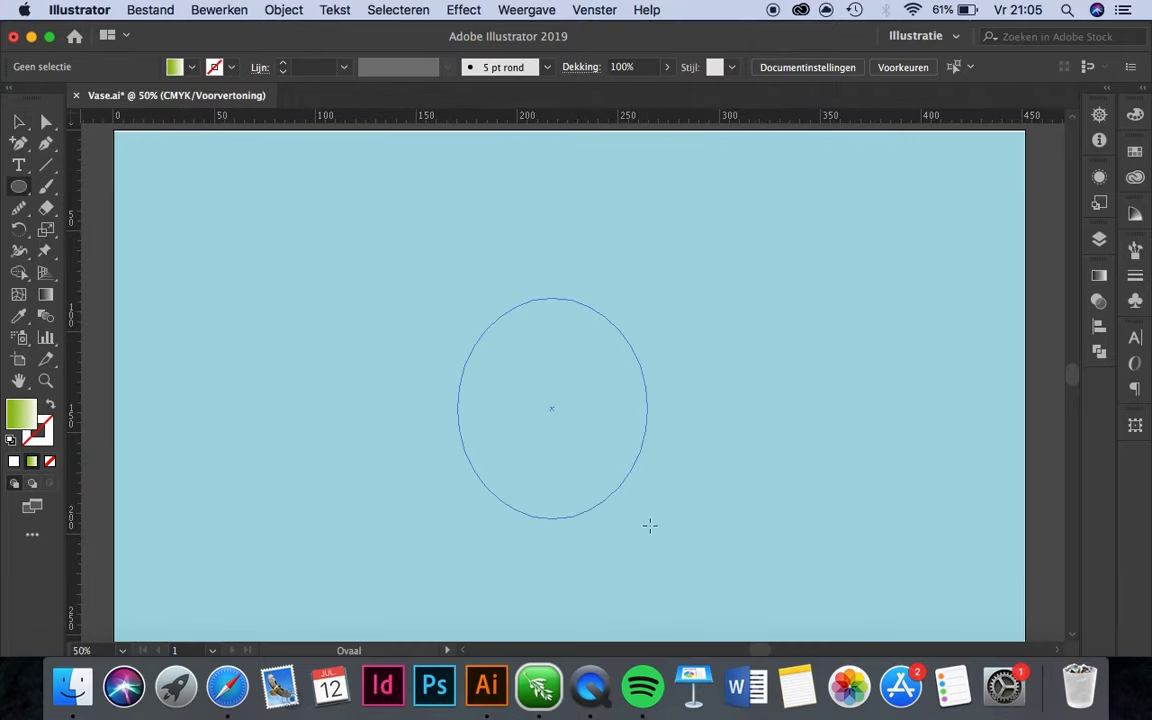
left_click_drag(458, 298, 671, 478)
left_click_drag(18, 186, 70, 187)
left_click_drag(383, 450, 643, 500)
left_click(596, 370, "shift")
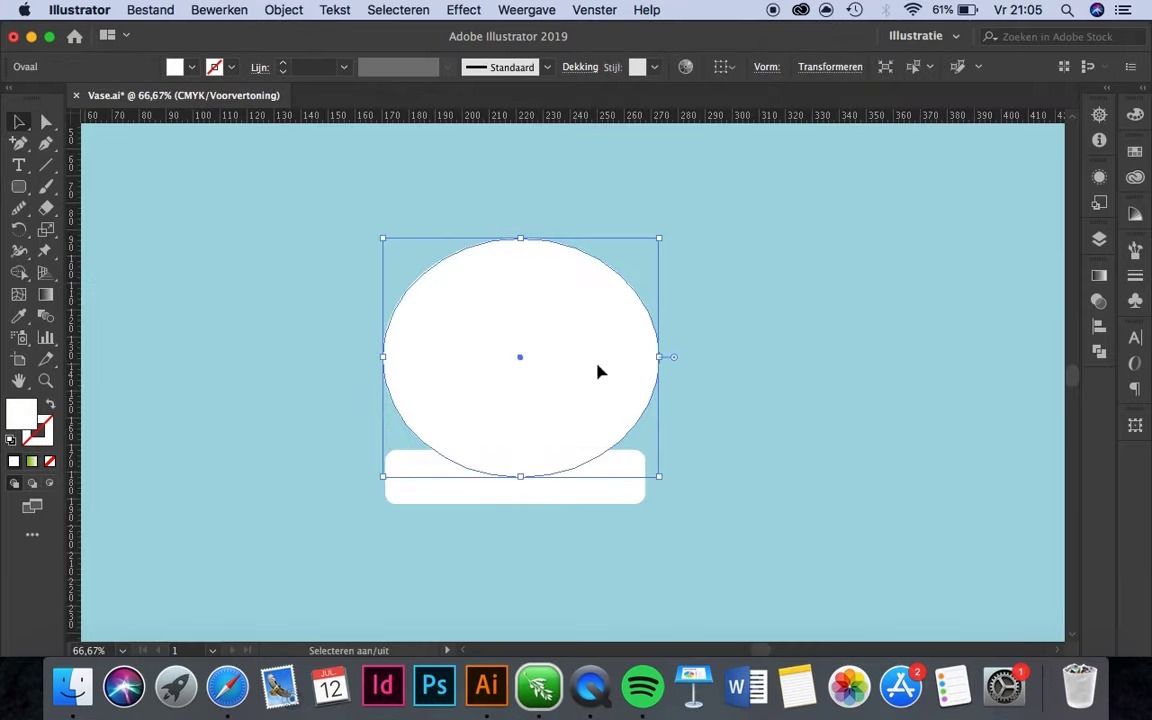
left_click(1099, 300)
left_click(915, 314)
Pen one half of the flared neck rising from the top of the body.
key("a")
key("v")
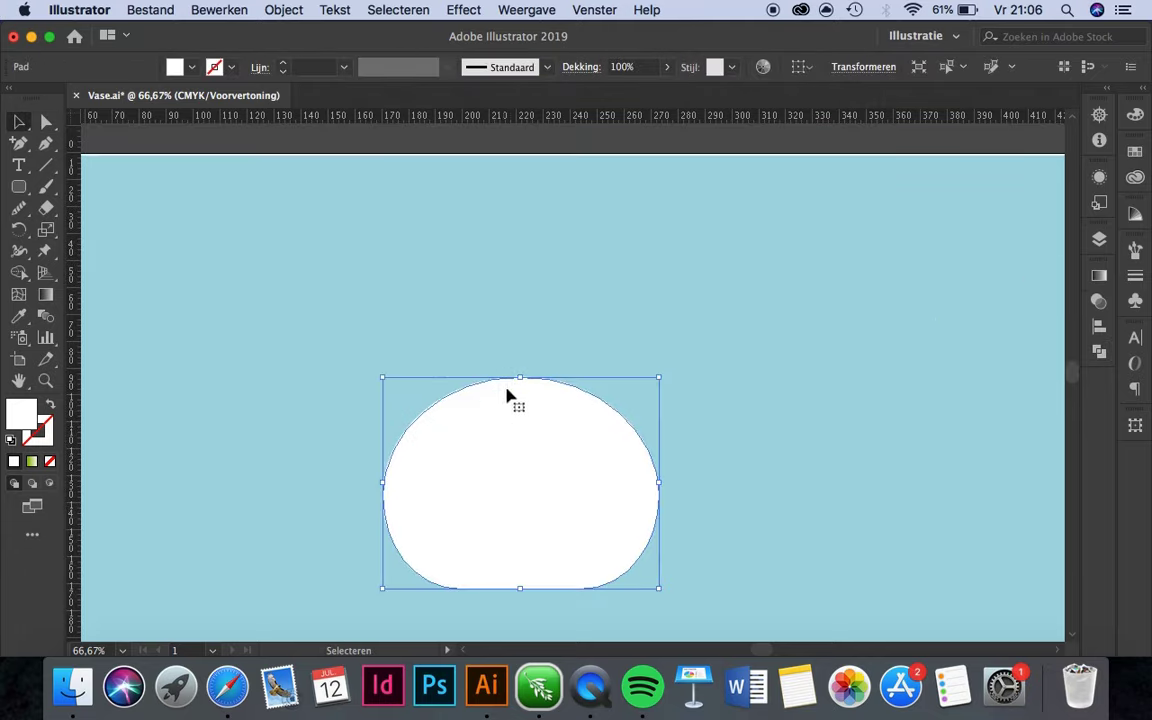
key("super+plus")
scroll(473, 411, "up", 2)
key("p")
left_click(403, 432)
left_click_drag(490, 270, 488, 236)
left_click(476, 240)
left_click(527, 240)
left_click(527, 443)
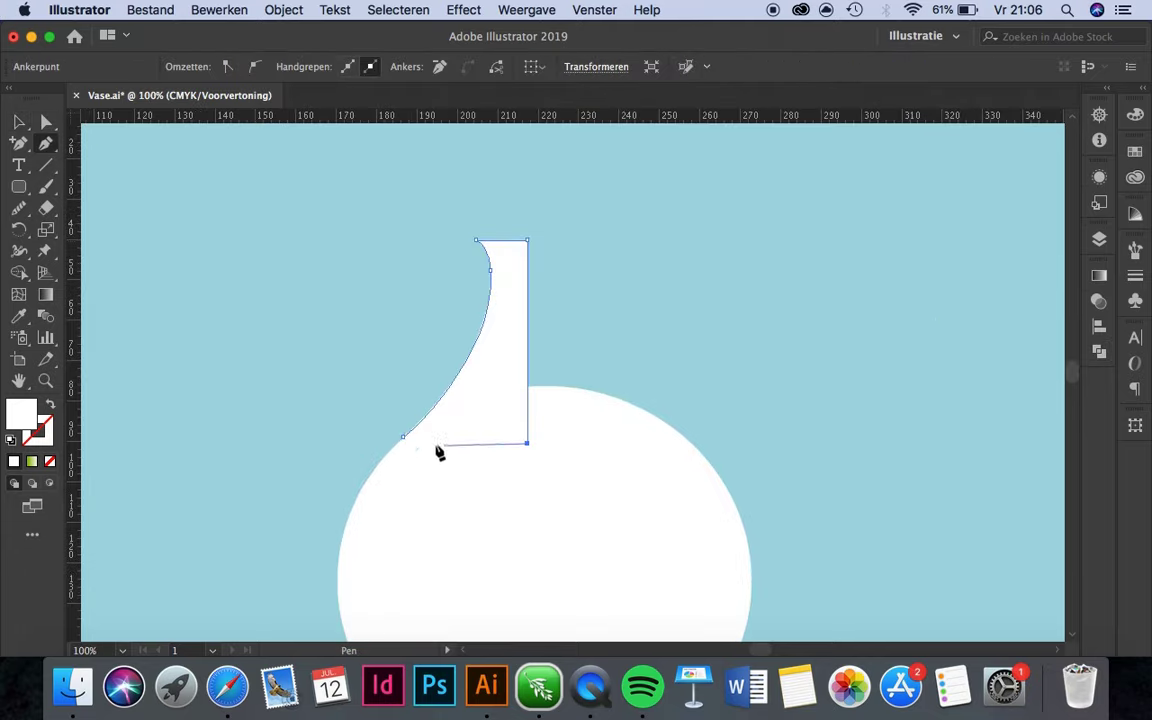
Mirror-copy the neck half, butt it against the original, and unite all pieces into one vase.
key("super+plus")
key("super+plus")
left_click_drag(555, 249, 630, 260)
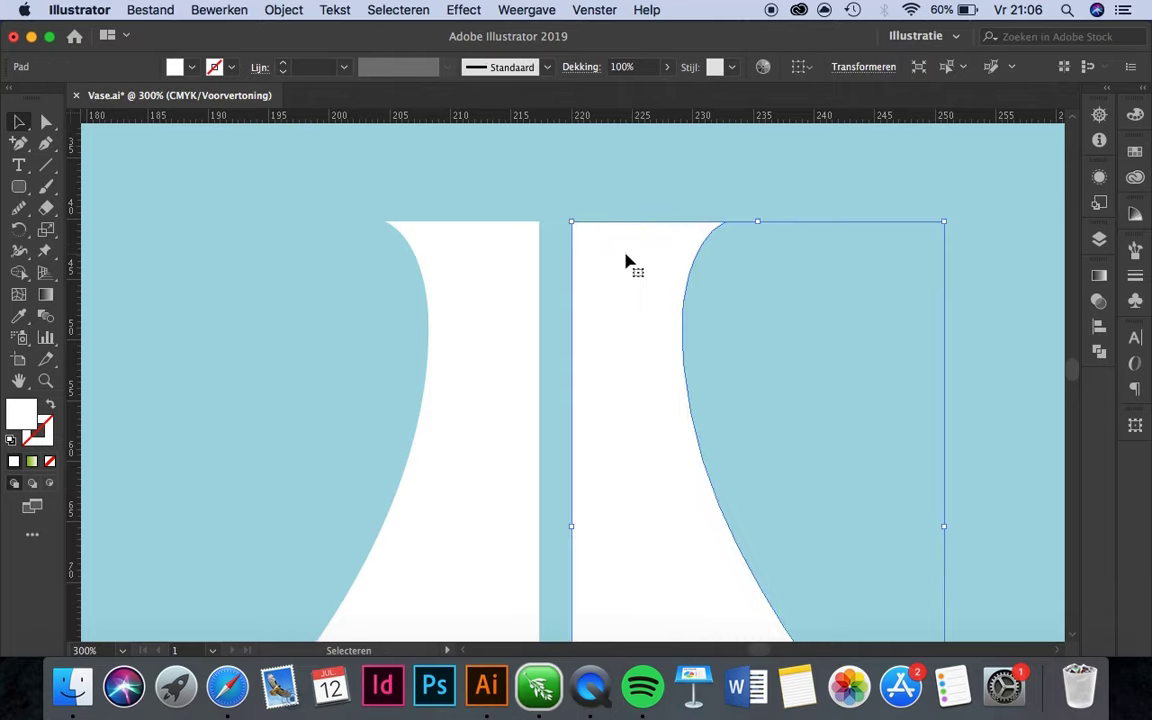
key("super+minus")
key("super+shift+a")
left_click(583, 258)
key("super+shift+F9")
key("super+minus")
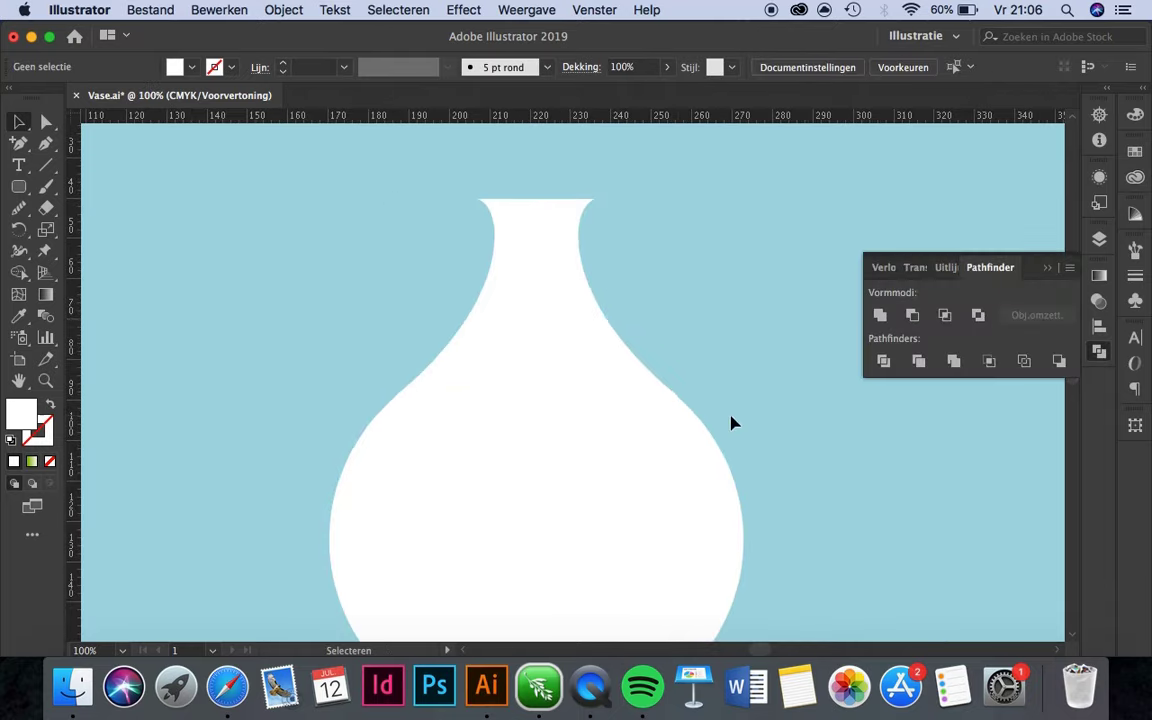
Pen a curved lens shape across the vase's lip.
key("super+plus")
key("super+plus")
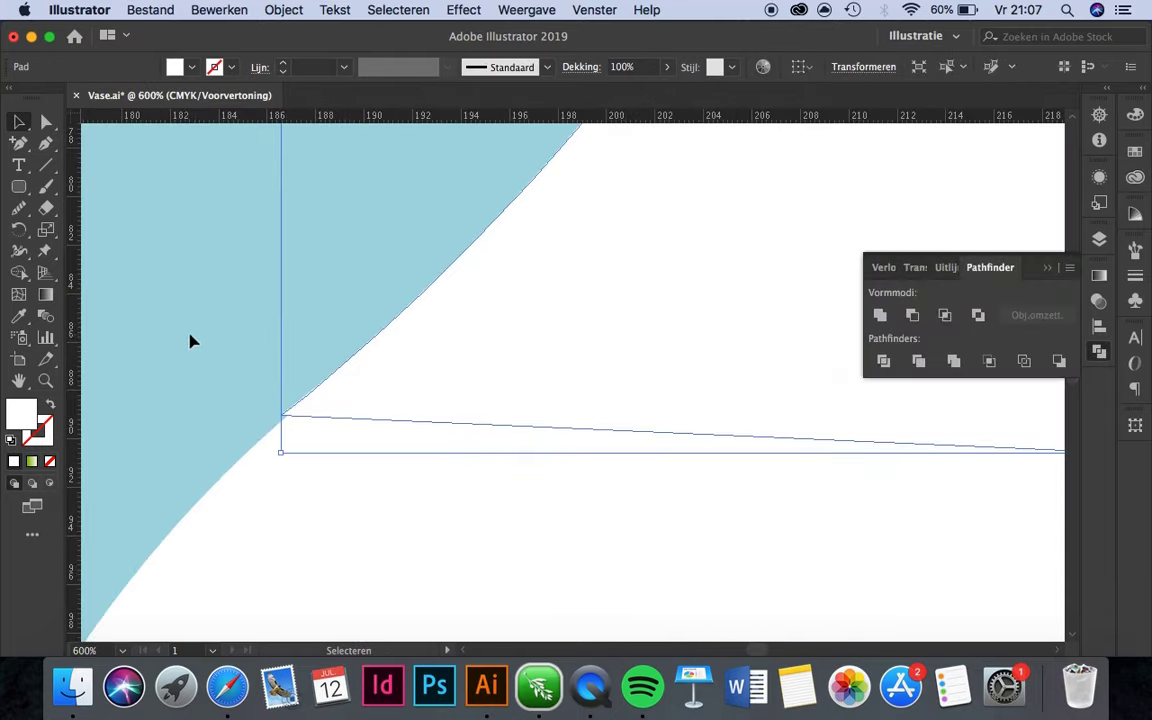
key("super+minus")
key("super+minus")
key("super+plus")
key("super+plus")
key("p")
scroll(637, 320, "left", 10)
key("super+0")
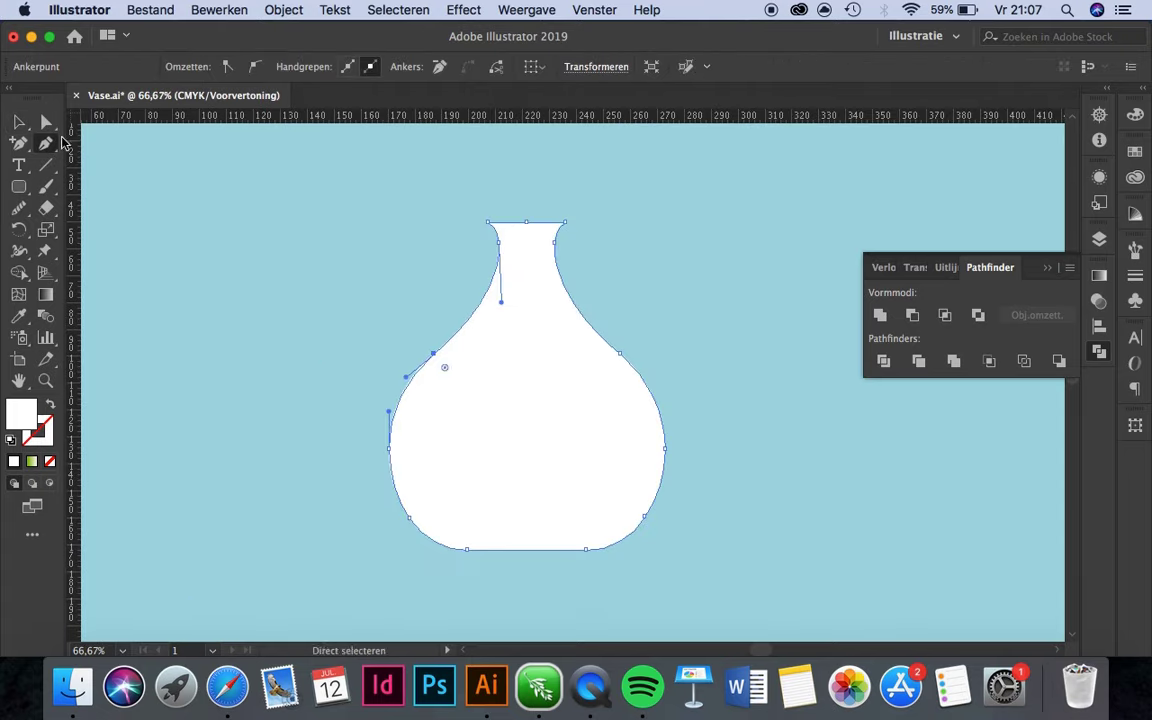
key("super+shift+a")
key("super+plus")
key("super+plus")
key("super+plus")
key("super+plus")
left_click(289, 304)
left_click_drag(637, 304, 812, 344)
left_click_drag(289, 304, 510, 341)
scroll(250, 275, "left", 5)
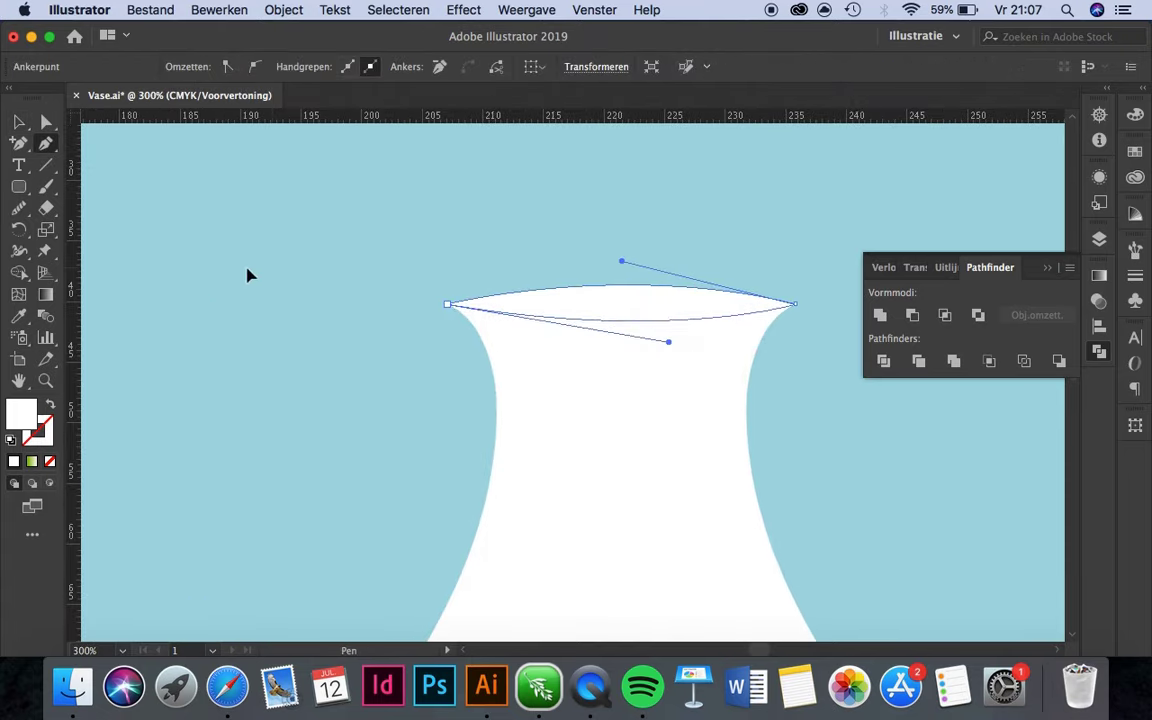
Fill the lens shape with a pale blue-grey colour.
double_click(22, 412)
key("Return")
key("v")
key("super+shift+a")
key("super+minus")
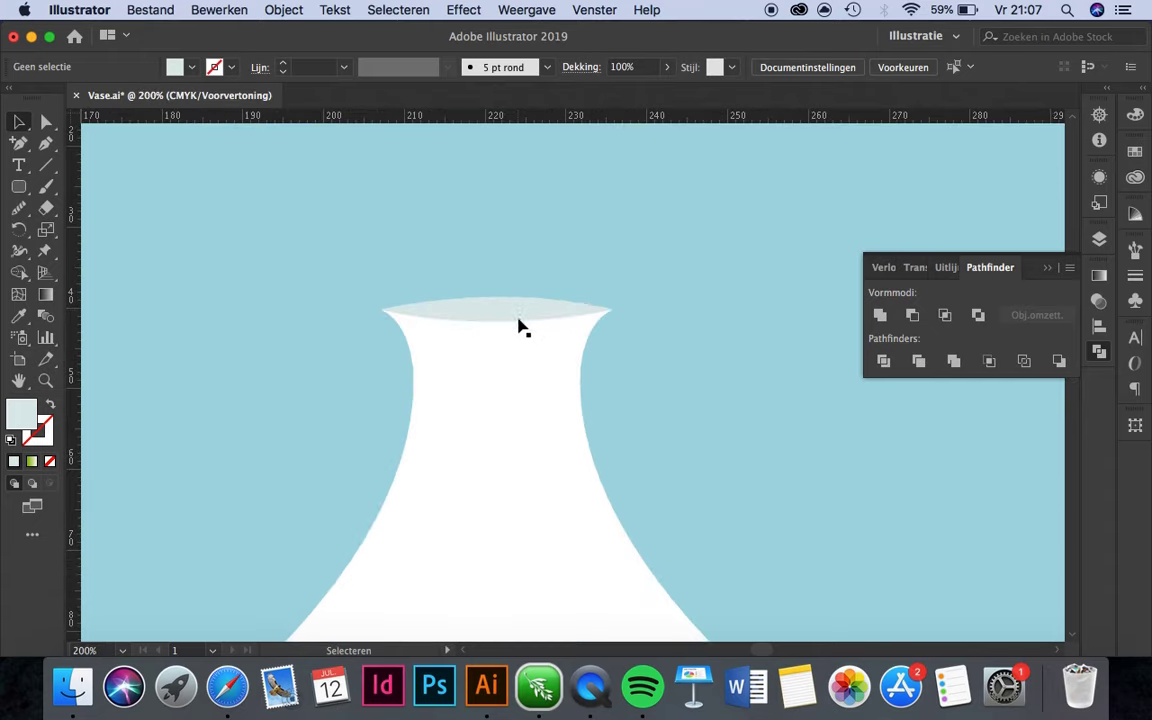
Fill the vase with a linear gradient whose end stop is tinted pale blue.
key("super+minus")
key("super+minus")
key("super+minus")
left_click(555, 450)
left_click(1099, 275)
left_click(882, 298)
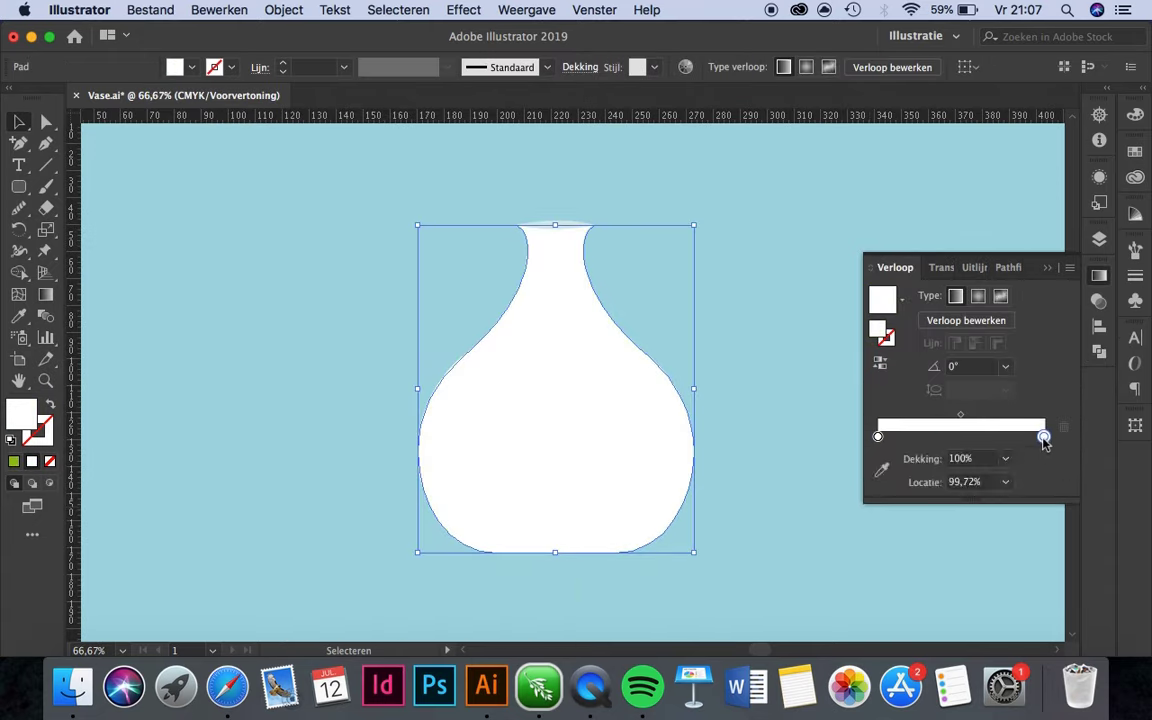
double_click(1044, 436)
left_click_drag(885, 502, 920, 510)
key("g")
Drag the gradient across the vase, then run it vertically along the neck.
left_click_drag(332, 401, 755, 404)
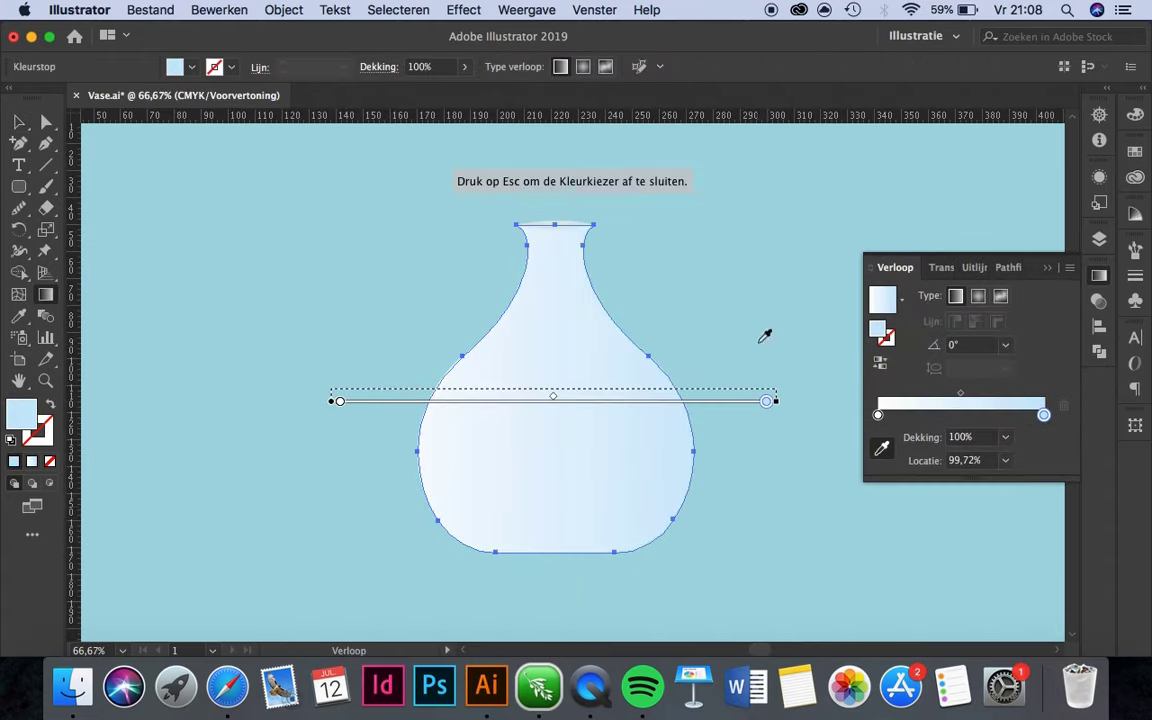
key("v")
key("g")
left_click_drag(411, 494, 812, 391)
key("super+plus")
key("super+plus")
left_click_drag(481, 195, 481, 336)
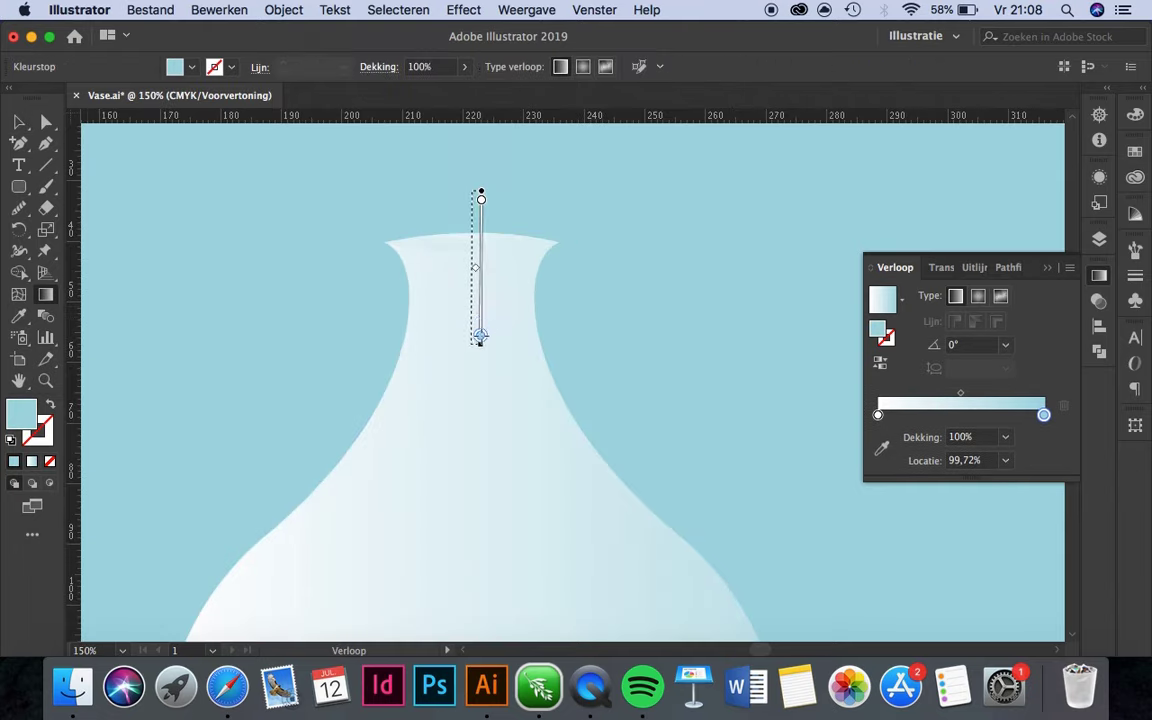
Pen a curved path across the vase rim.
key("p")
key("super+plus")
left_click(278, 257)
left_click_drag(627, 259, 823, 222)
left_click(627, 259)
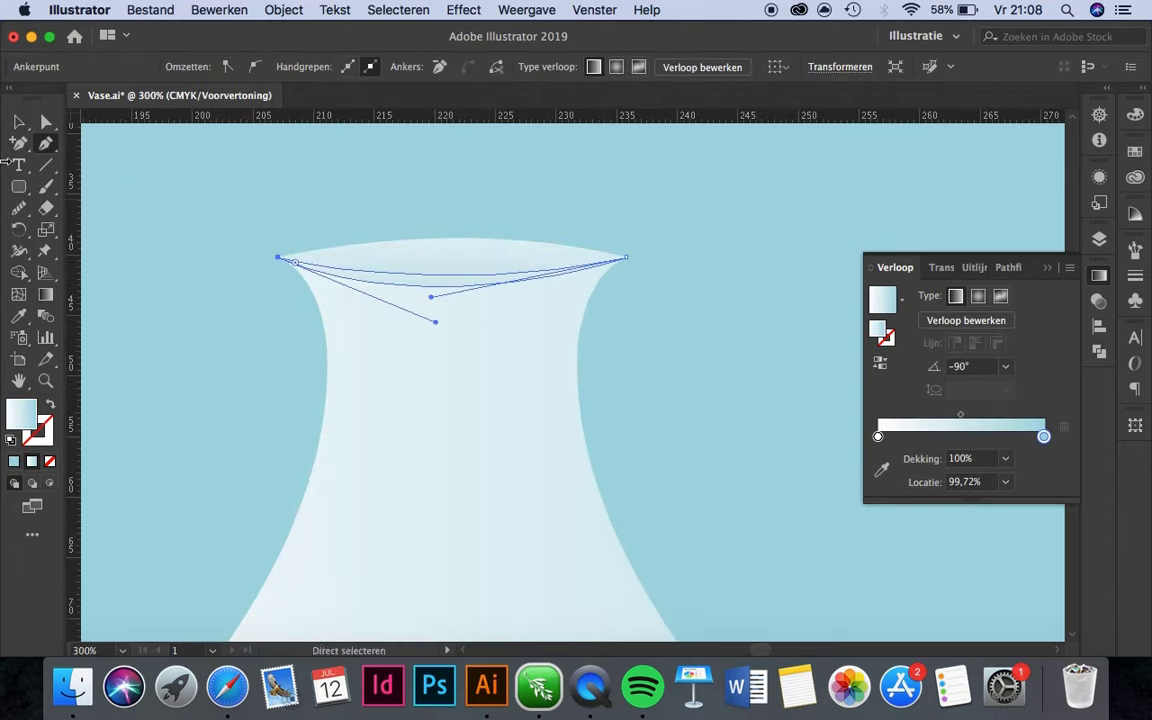
key("a")
key("g")
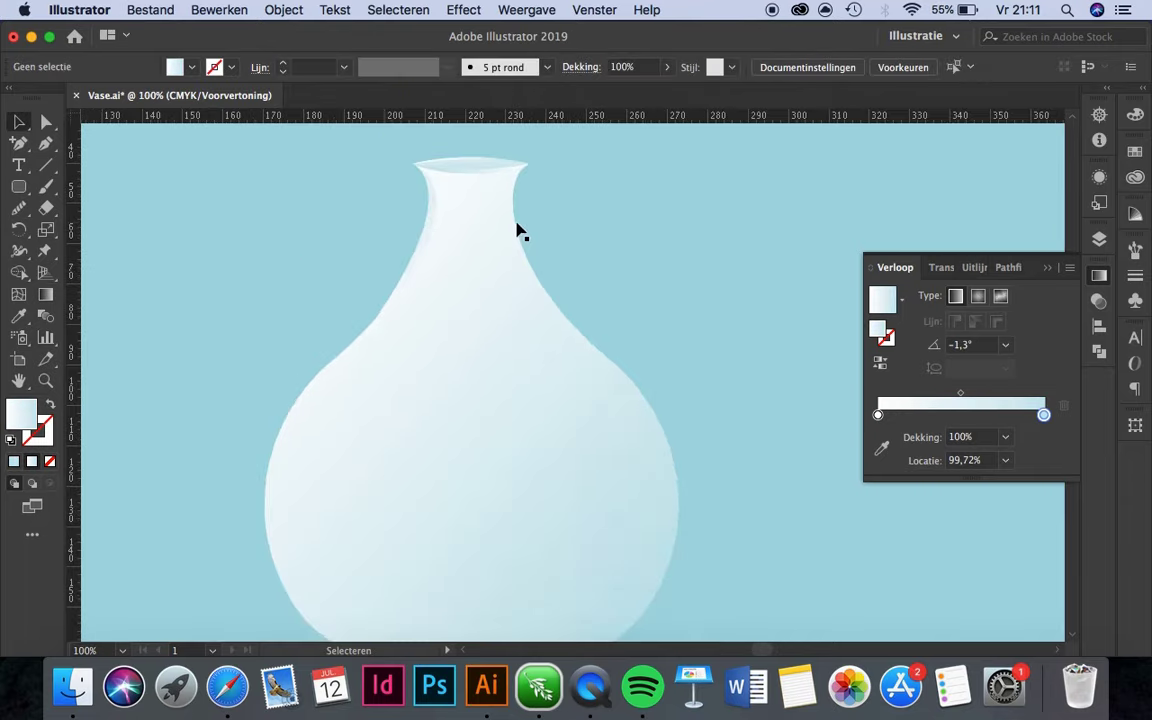
Pen a highlight down the body's left side and angle its gradient diagonally.
key("p")
left_click(386, 270)
left_click_drag(320, 483, 364, 617)
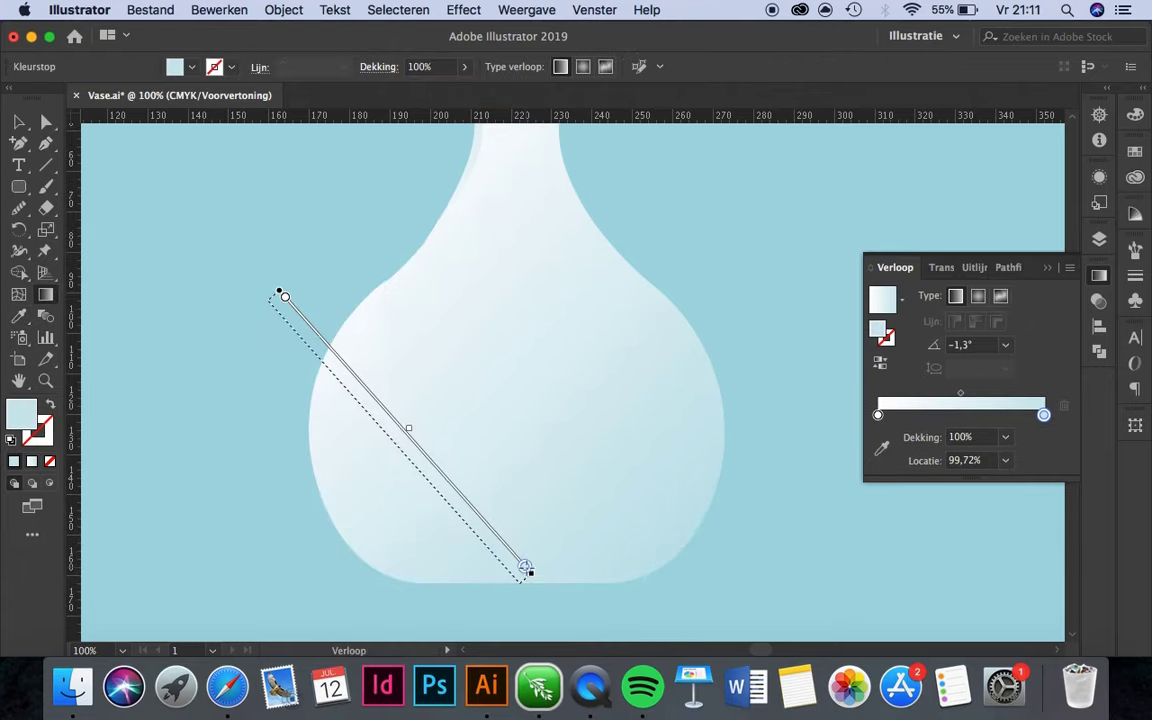
left_click_drag(385, 262, 472, 483)
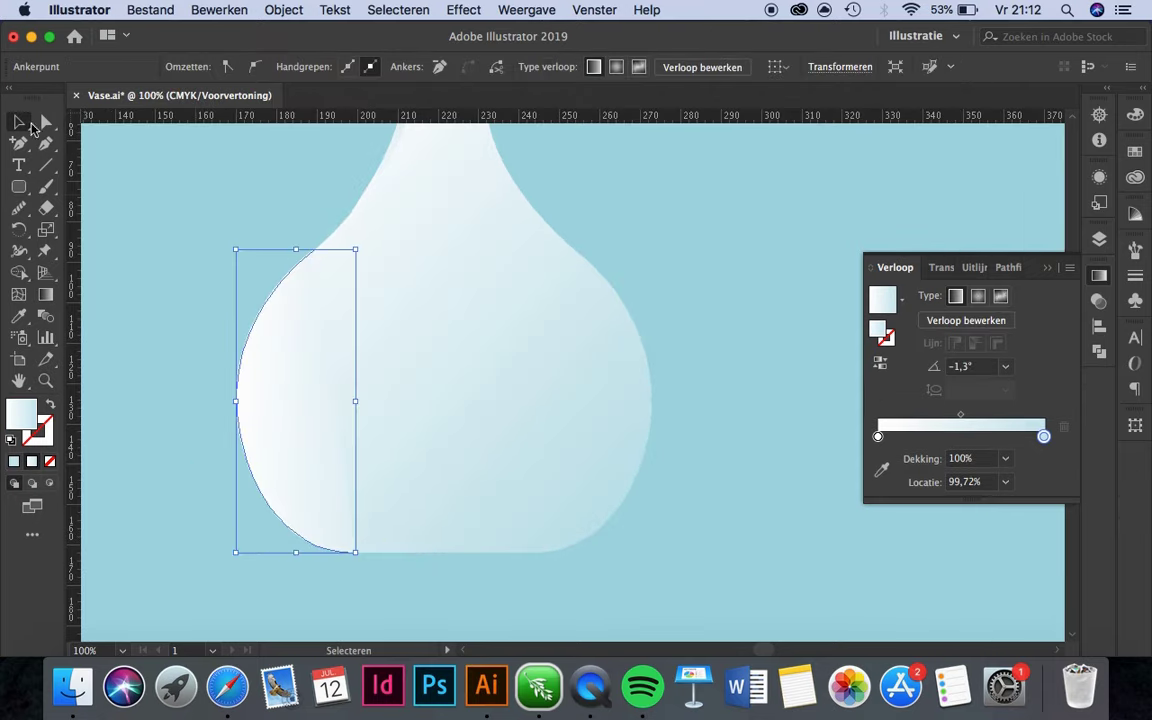
Curve a thin highlight inside the lower-left body and set its opacity to 76%.
key("ctrl+plus")
key("ctrl+plus")
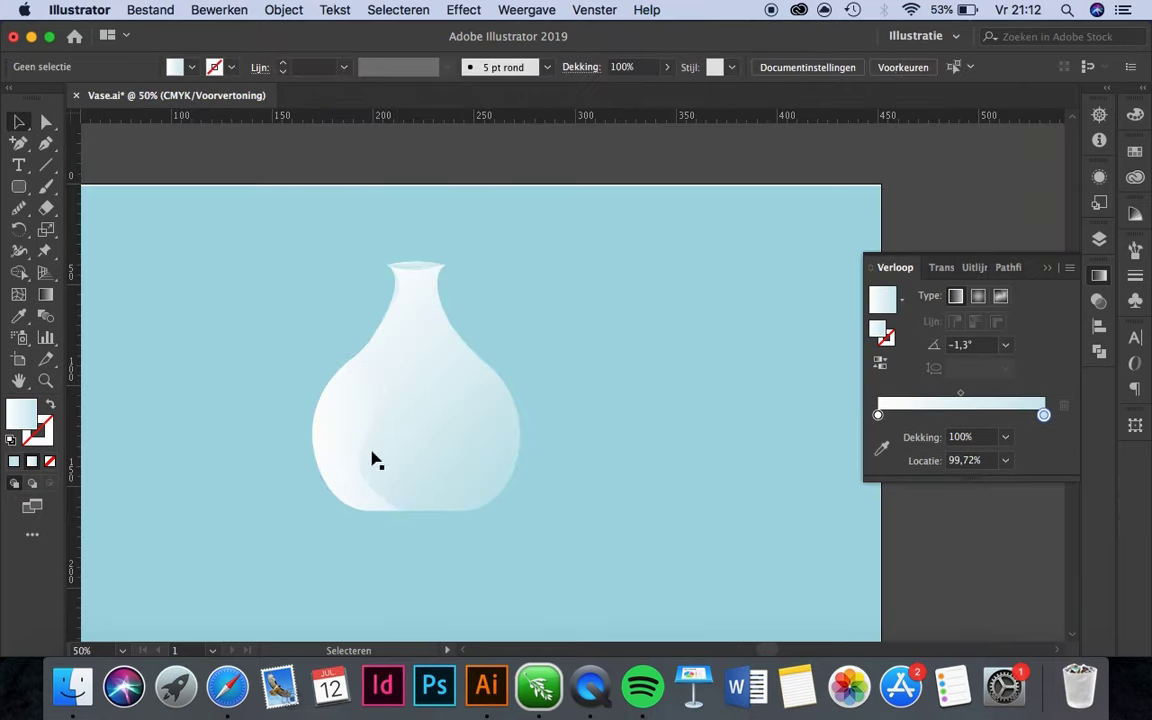
left_click_drag(335, 325, 407, 510)
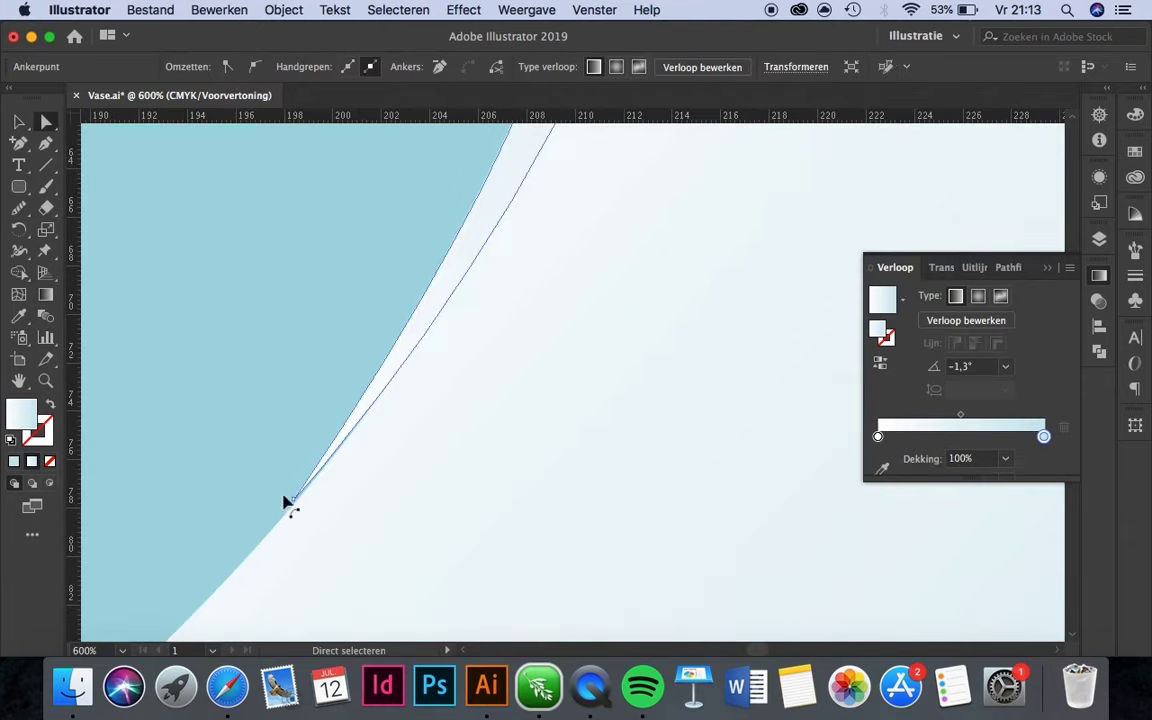
key("ctrl+minus")
key("ctrl+minus")
key("ctrl+minus")
key("ctrl+minus")
key("ctrl+minus")
key("ctrl+minus")
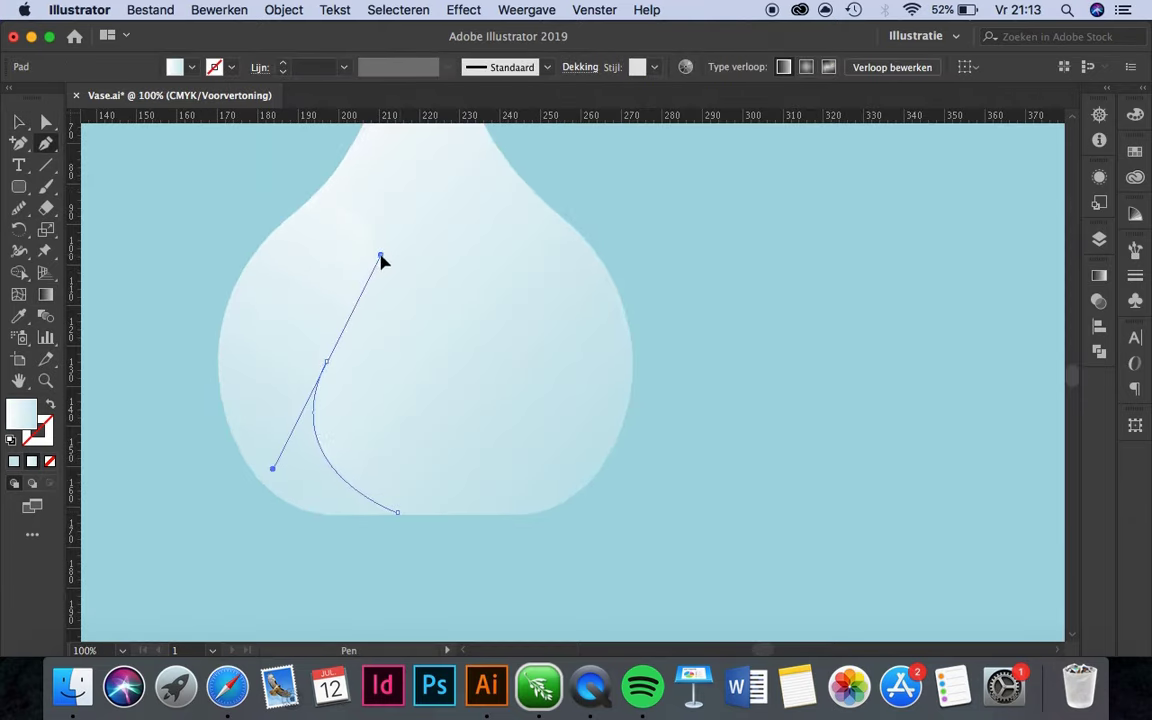
left_click_drag(381, 257, 346, 315)
left_click(586, 69)
type("76")
key("Return")
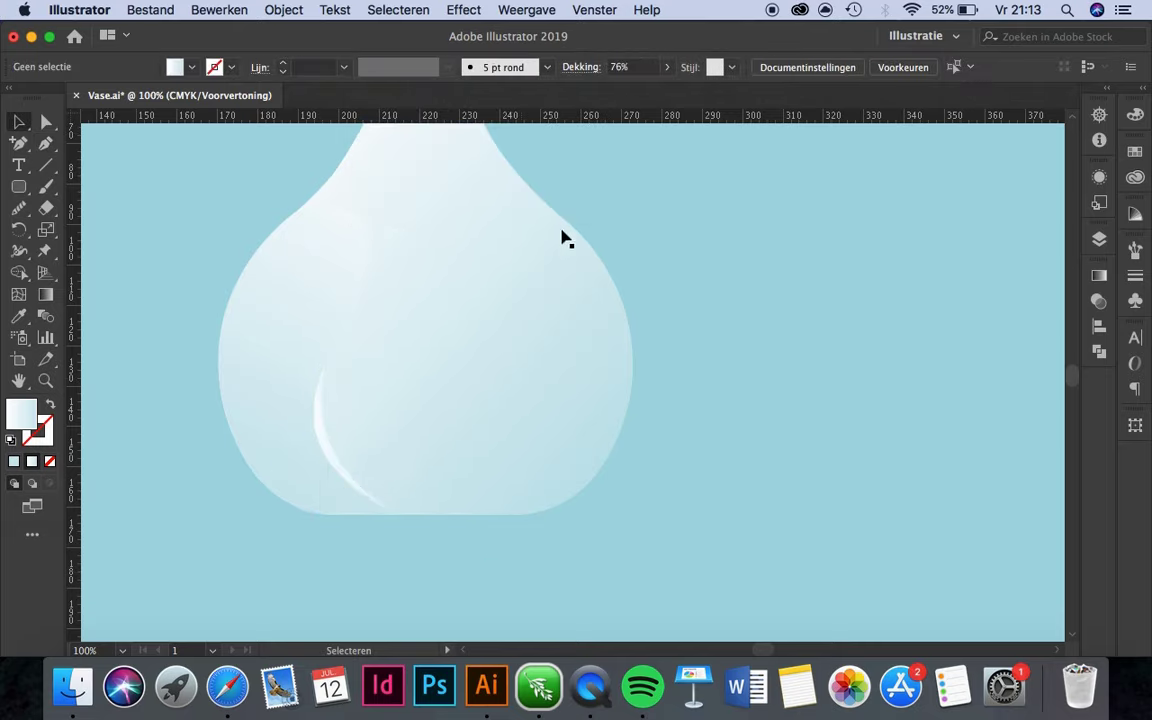
key("ctrl+minus")
key("ctrl+minus")
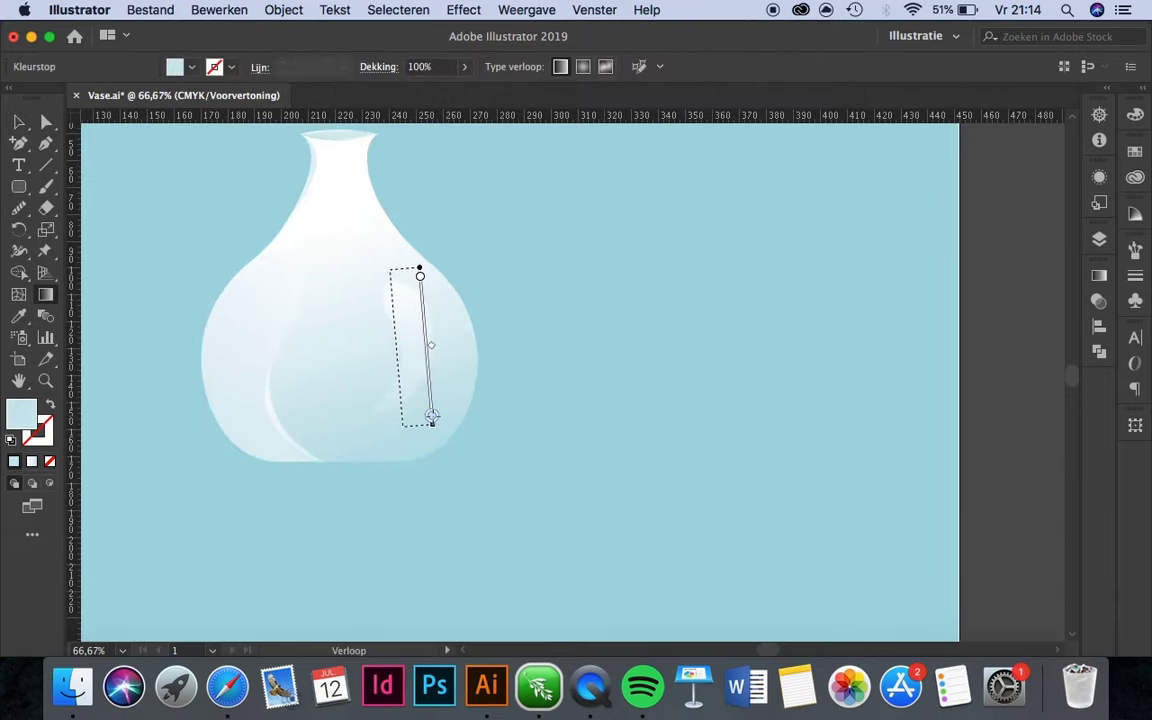
Give the right-side crescent highlight a diagonal linear gradient.
key("v")
left_click(592, 294)
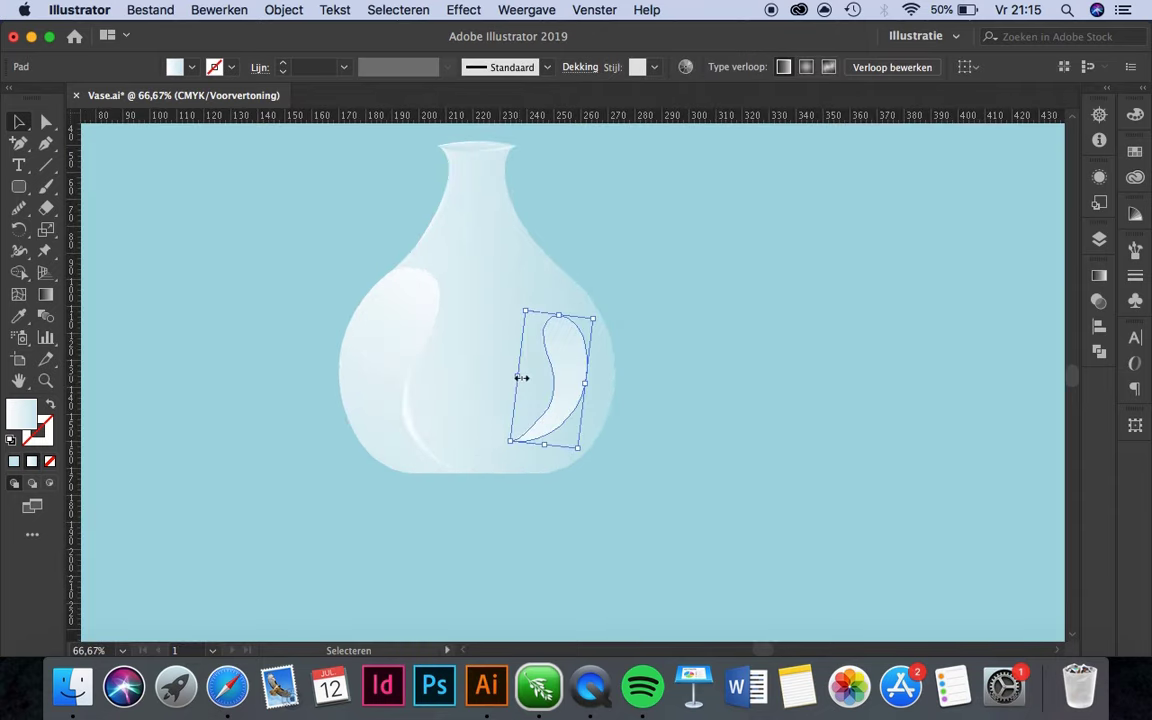
left_click(45, 294)
left_click_drag(347, 185, 458, 527)
left_click_drag(356, 247, 563, 535)
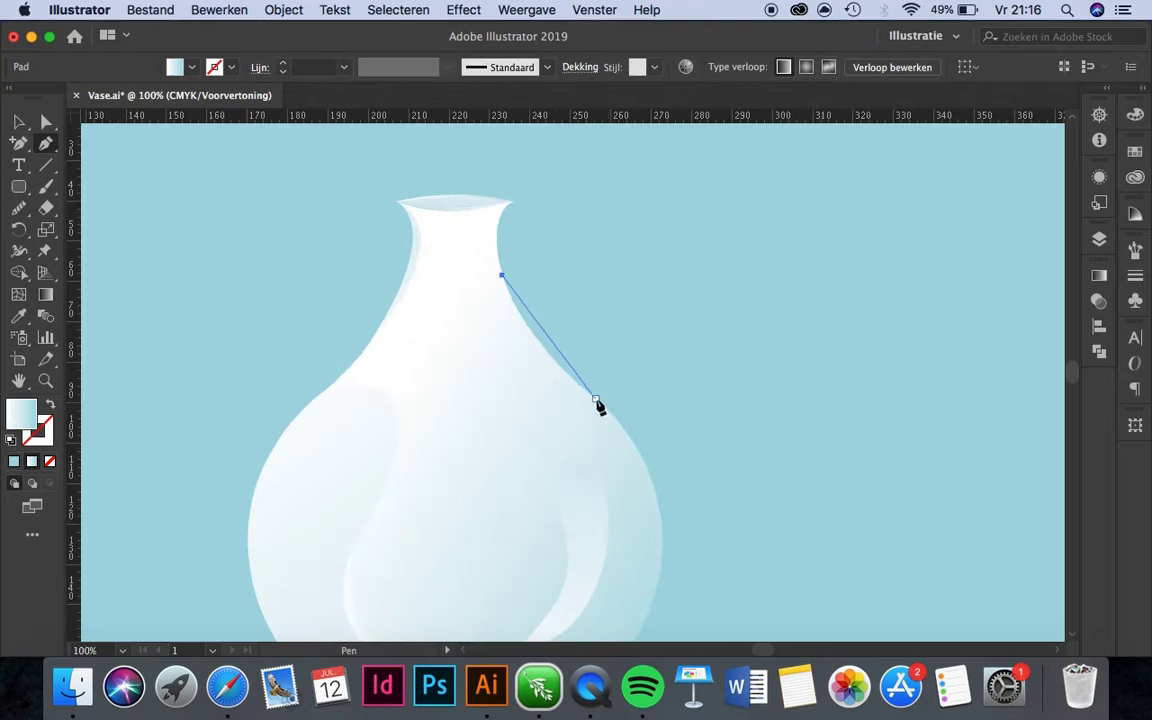
Drag the shoulder highlight's handles to smooth it into an even arc.
left_click_drag(596, 400, 499, 373)
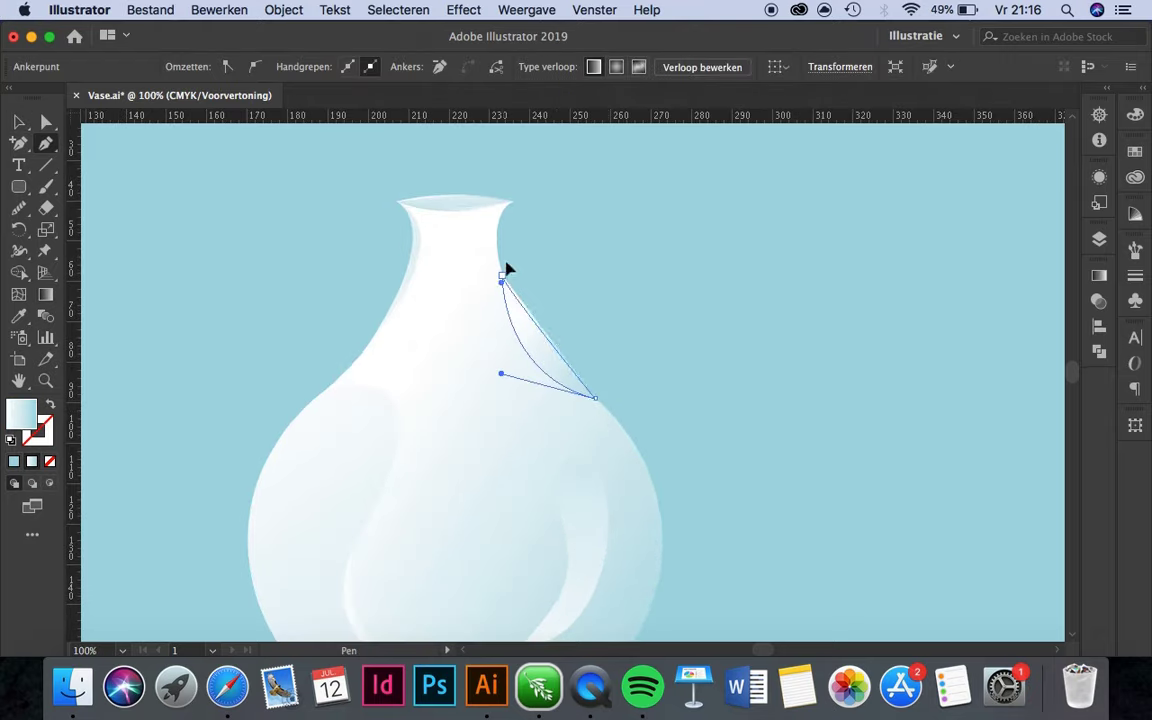
key("super+equal")
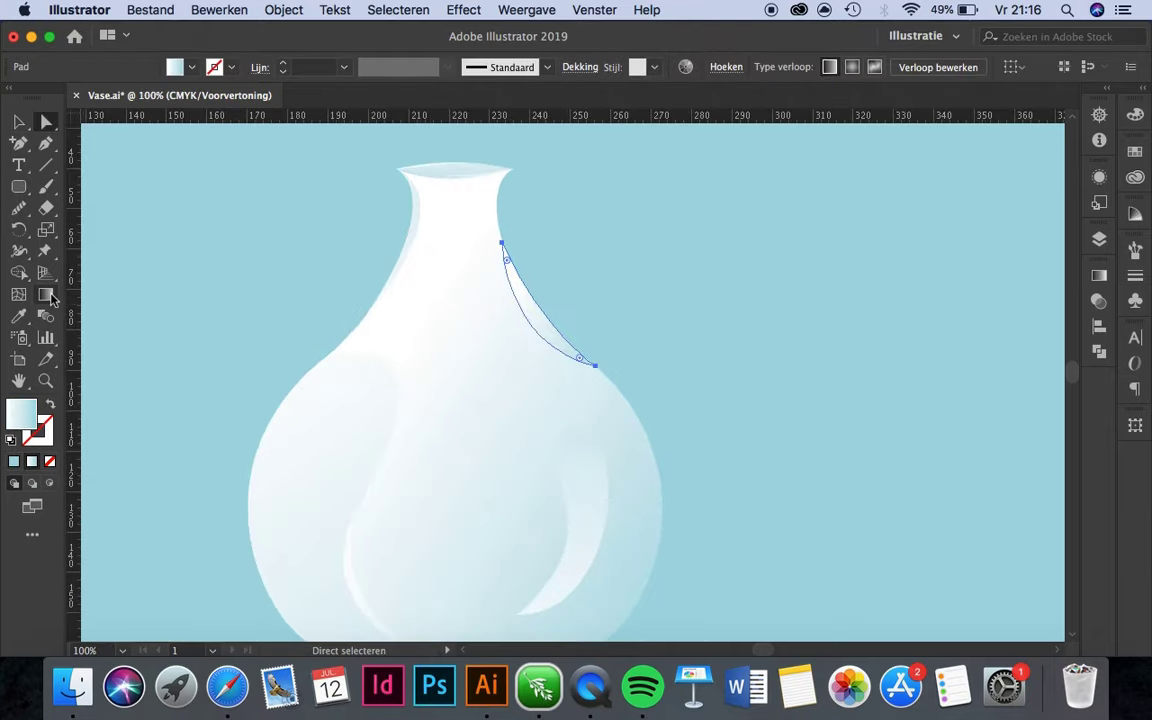
left_click_drag(595, 367, 688, 334)
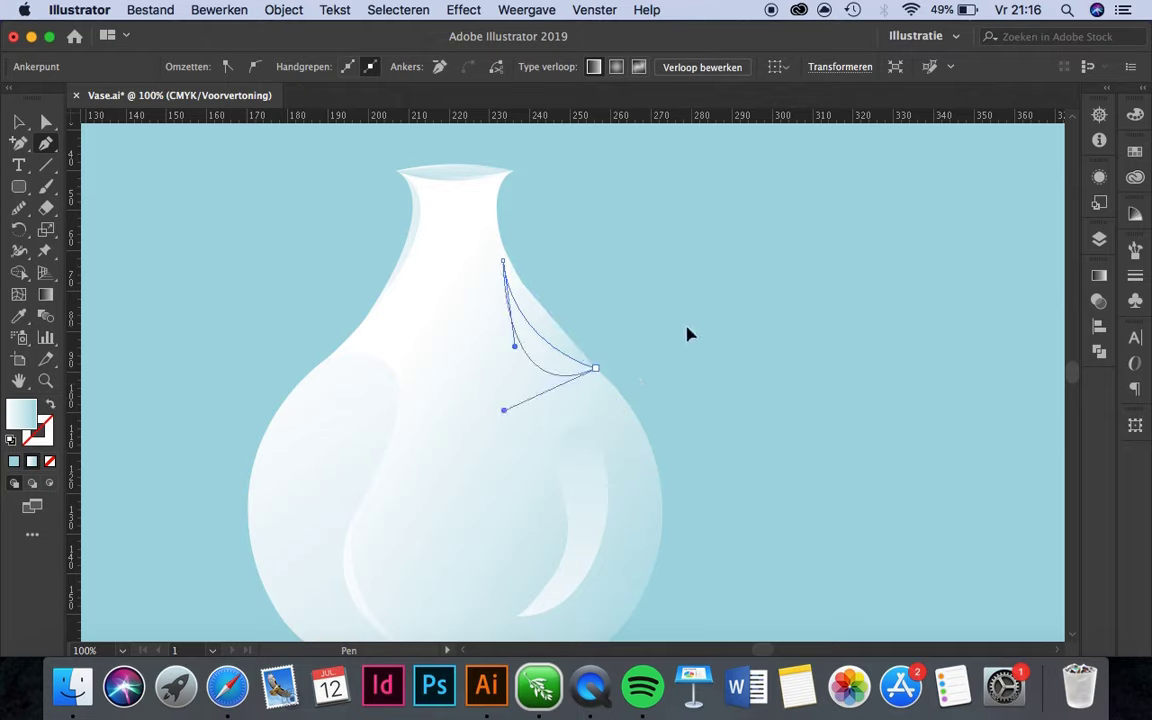
scroll(599, 272, "down", 3)
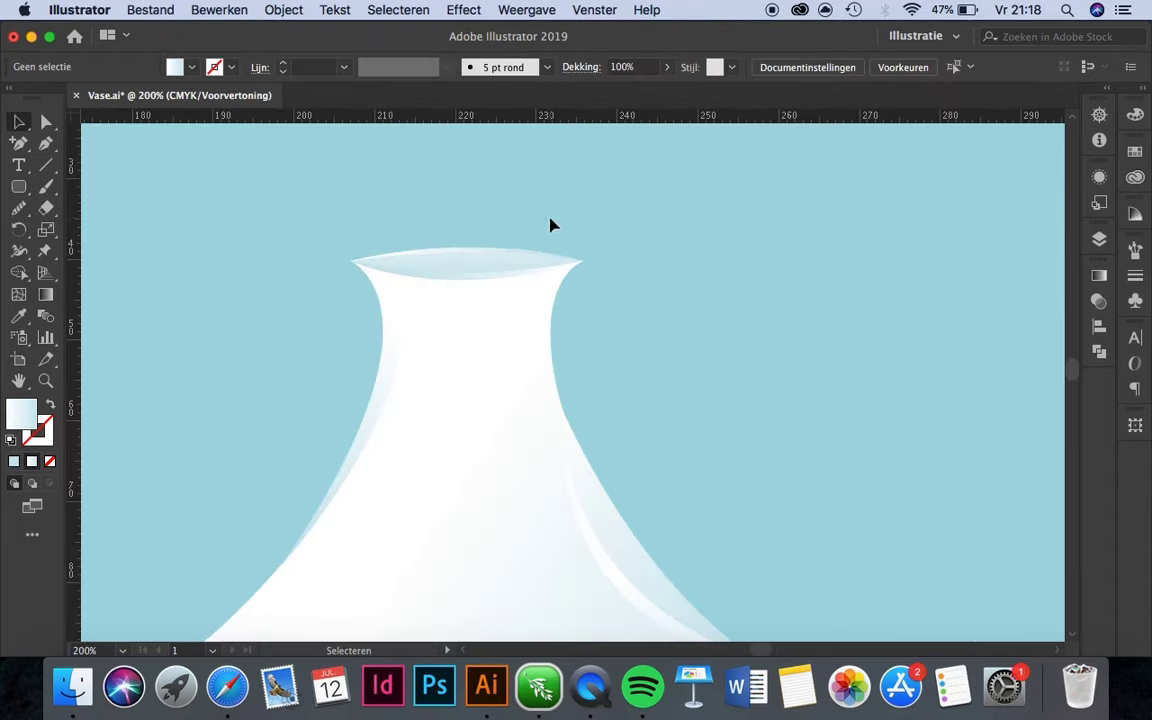
View the whole artboard and adjust the direction of the stem's green-to-ochre gradient.
key("super+0")
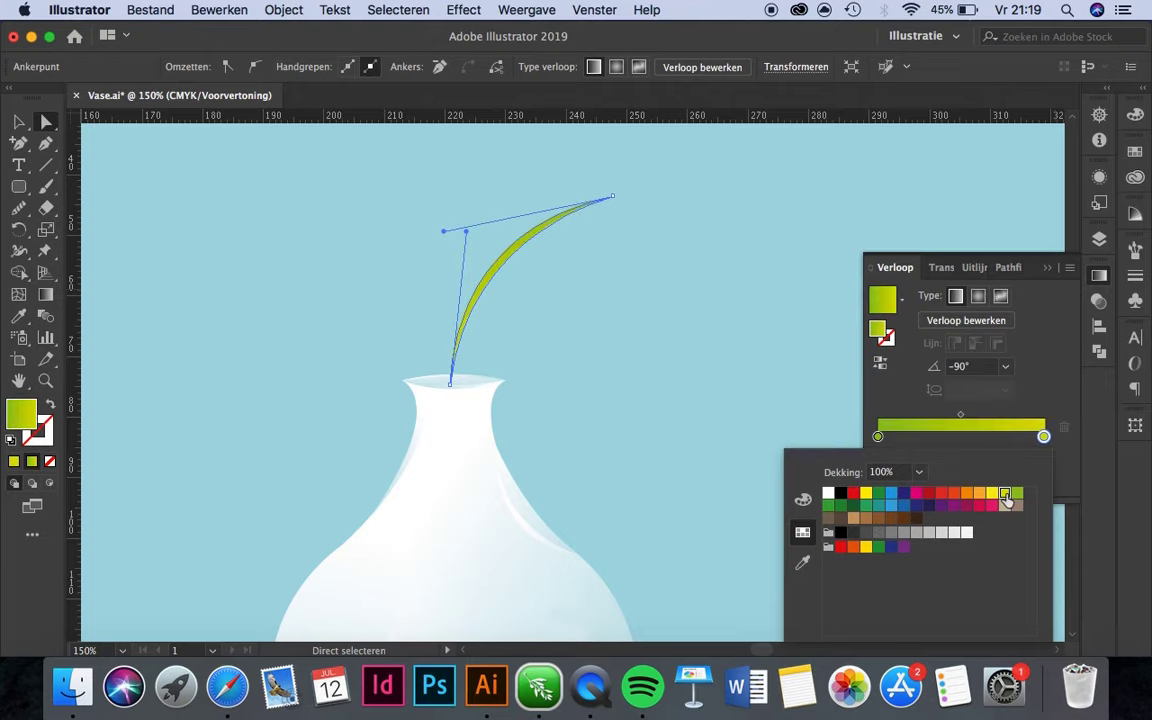
key("g")
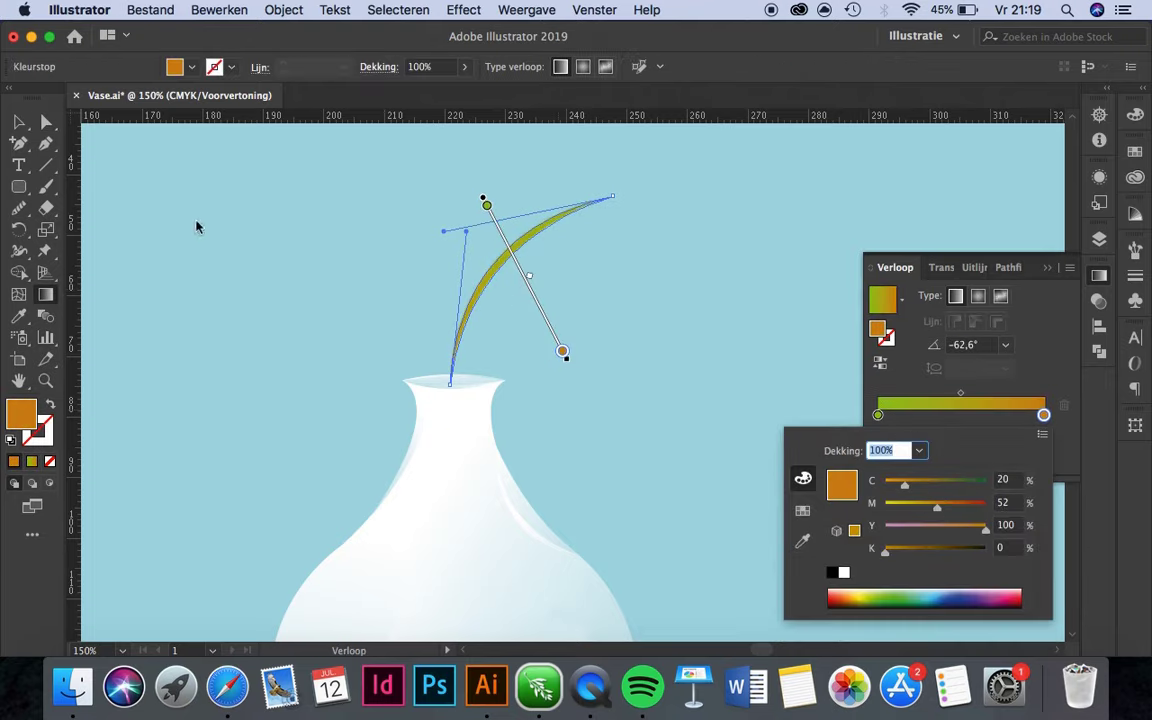
Give the tip leaf a green gradient end stop and enlarge the lower leaf beside the stem.
key("v")
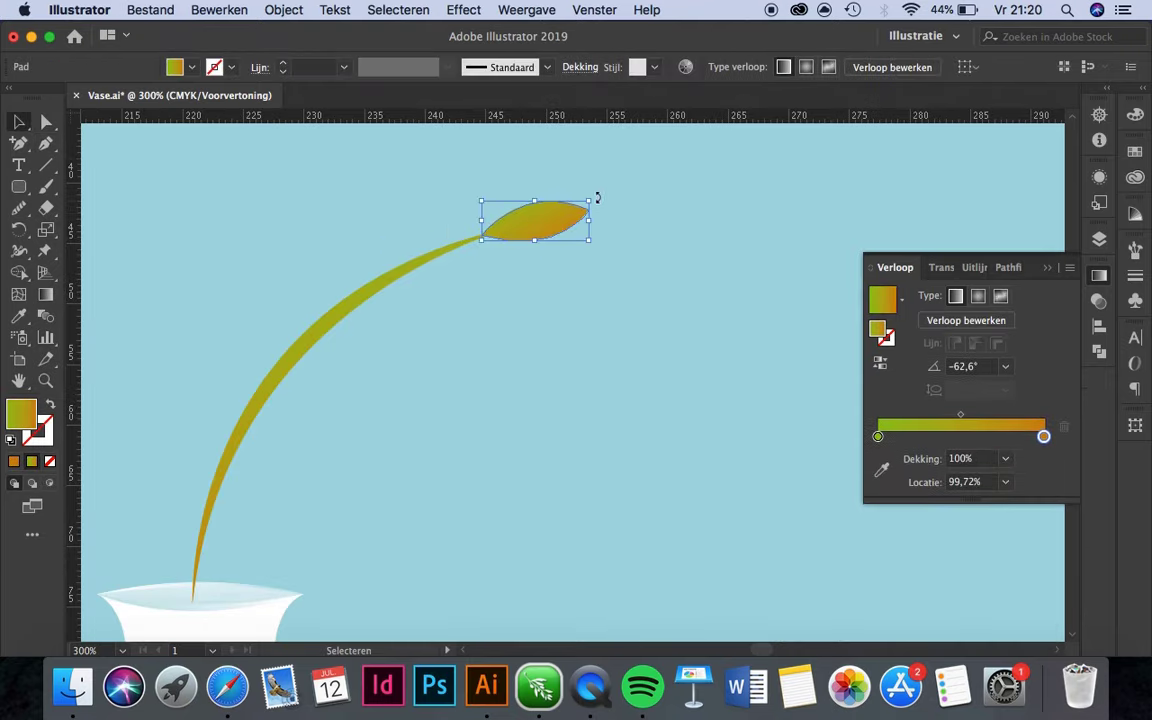
double_click(1043, 436)
left_click(751, 452)
key("g")
left_click_drag(597, 198, 463, 295)
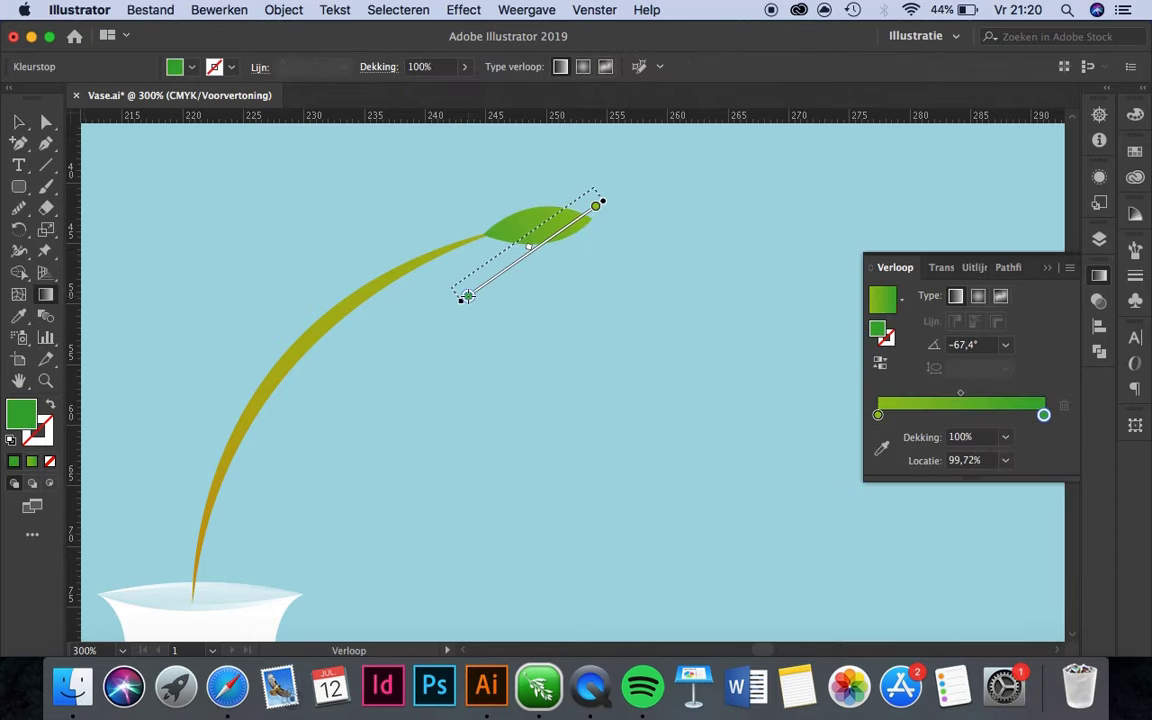
key("v")
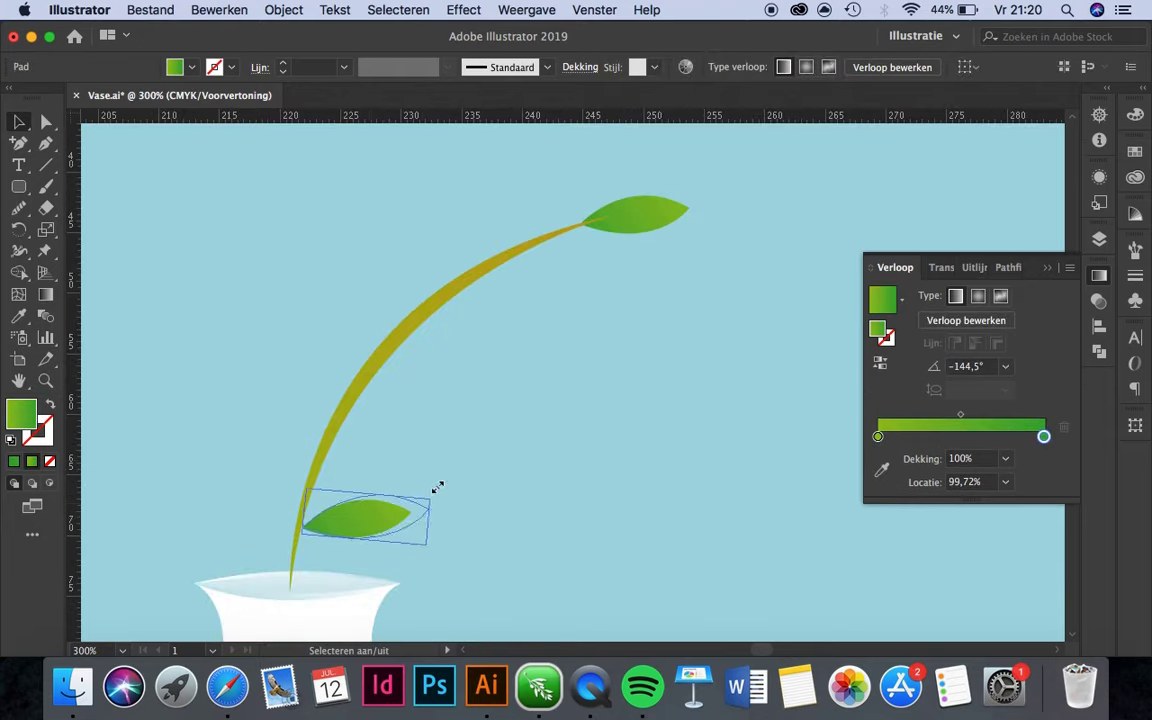
left_click_drag(437, 487, 505, 470)
left_click(560, 520)
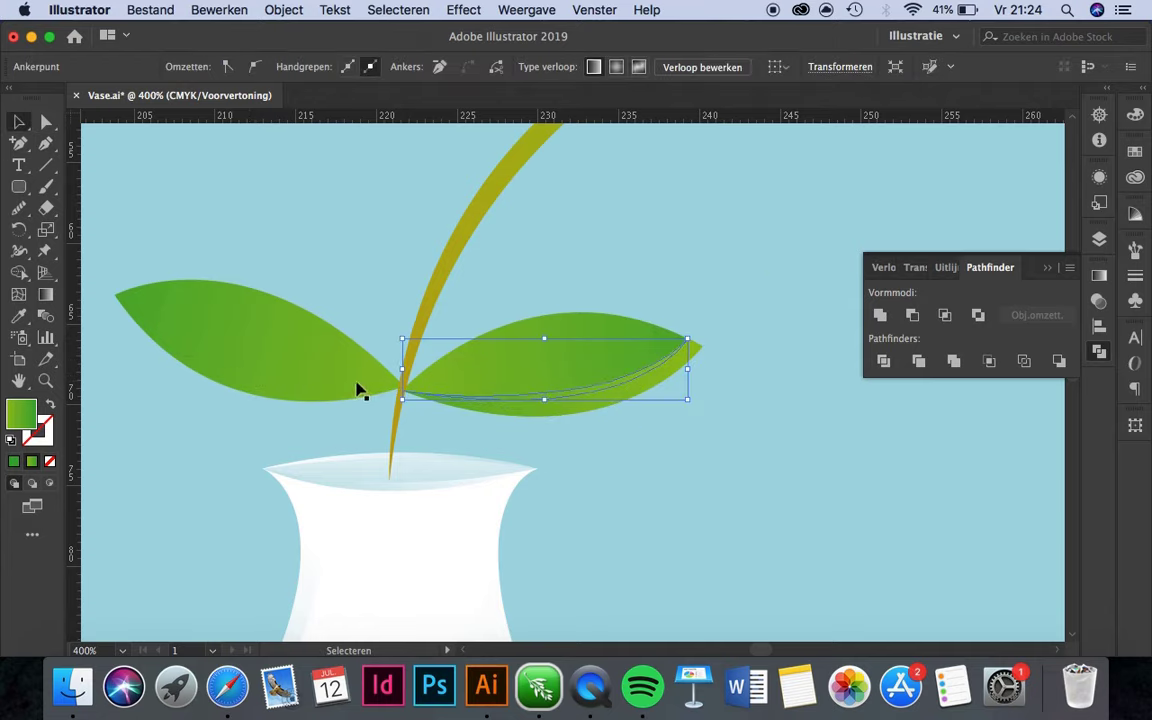
Give the right leaf's highlight a gradient ending in white.
key("g")
mouse_move(390, 444)
left_mouse_down()
mouse_move(706, 325)
mouse_move(363, 427)
left_mouse_up()
left_click(1099, 275)
double_click(1042, 411)
left_click(998, 476)
key("super+0")
key("super+plus")
key("super+plus")
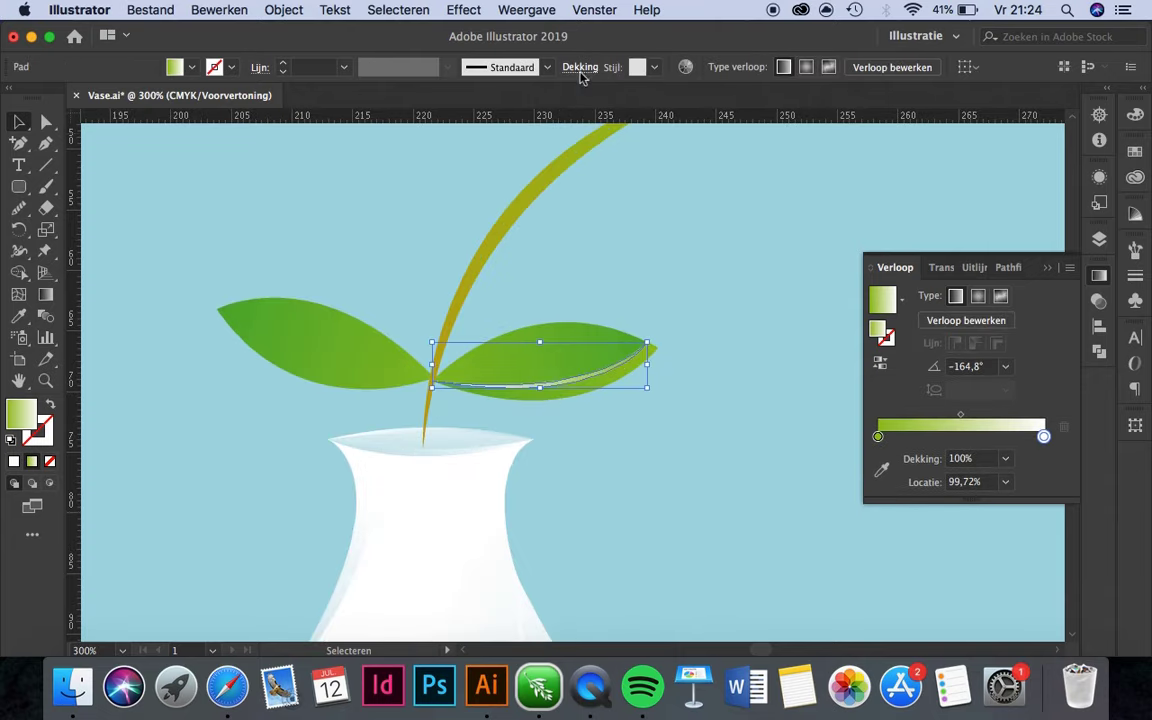
Group the right leaf with its highlight and mirror the left leaf's highlight.
key("v")
left_click(699, 217)
left_click(580, 340)
right_click(568, 310)
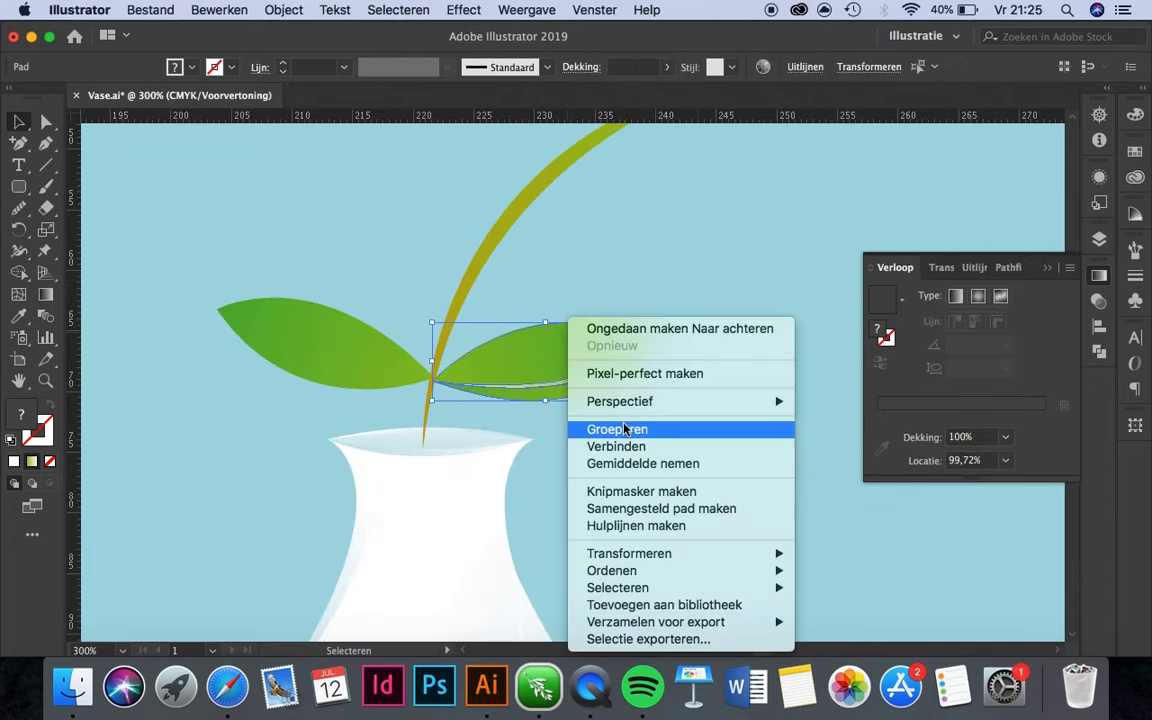
left_click(617, 429)
right_click(352, 362)
left_click(620, 594)
Confirm the reflection and place two copies of the leaf pair higher up the stem.
left_click(1010, 483)
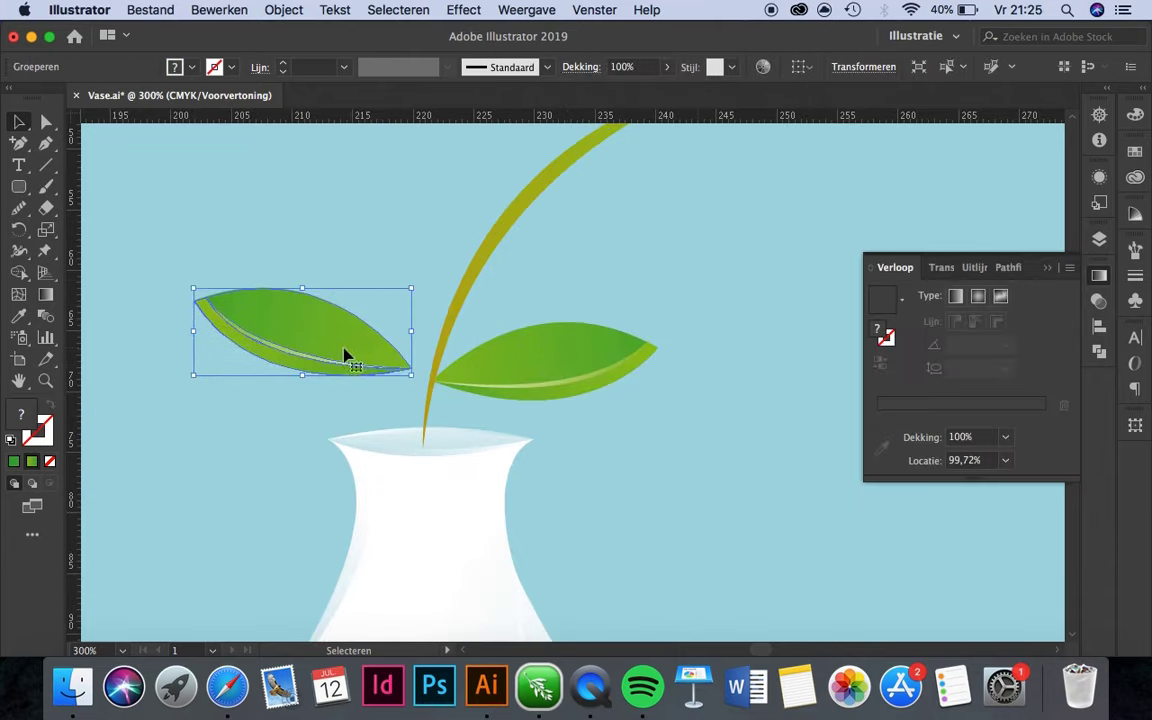
key("shift+super+a")
key("super+1")
key("super+plus")
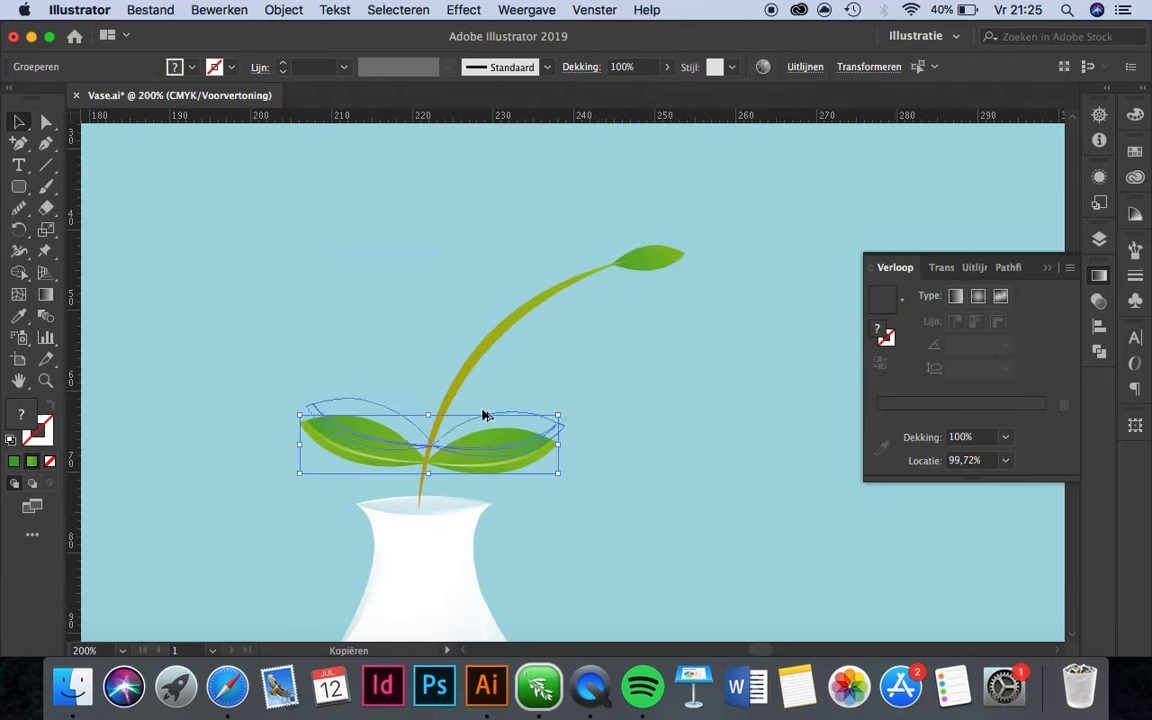
left_click_drag(486, 414, 511, 340)
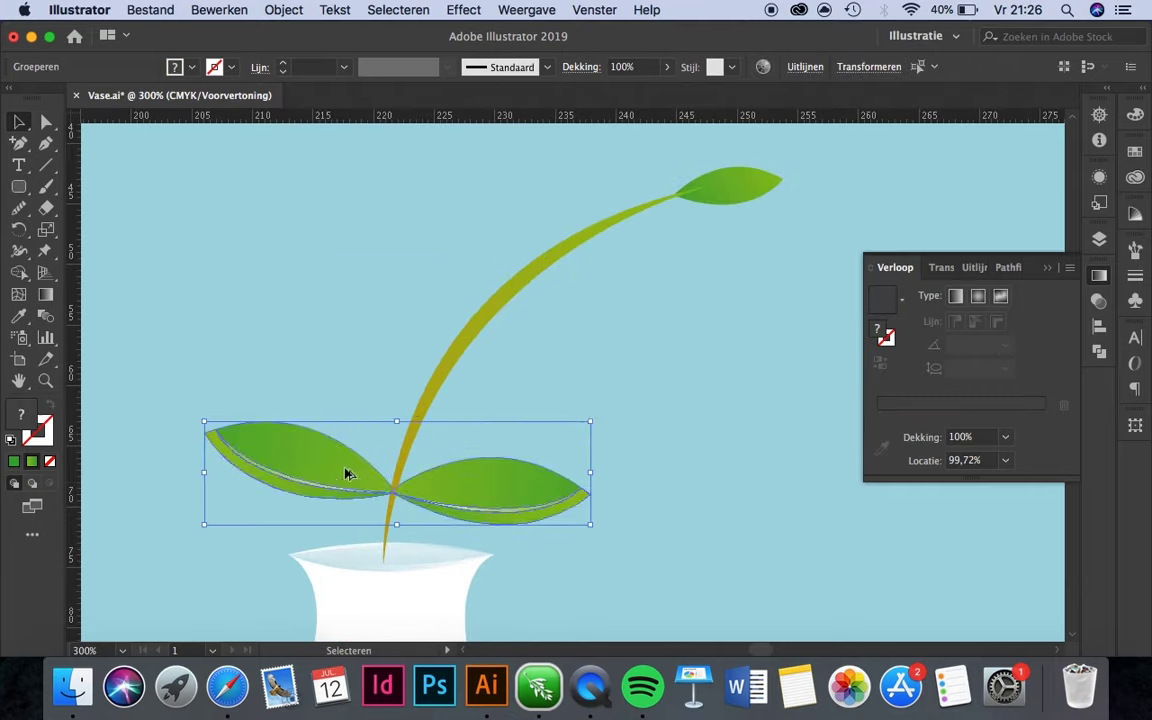
mouse_move(347, 473)
left_mouse_down()
mouse_move(524, 414)
mouse_move(470, 352)
left_mouse_up()
key("super+minus")
left_click(675, 378)
key("super+minus")
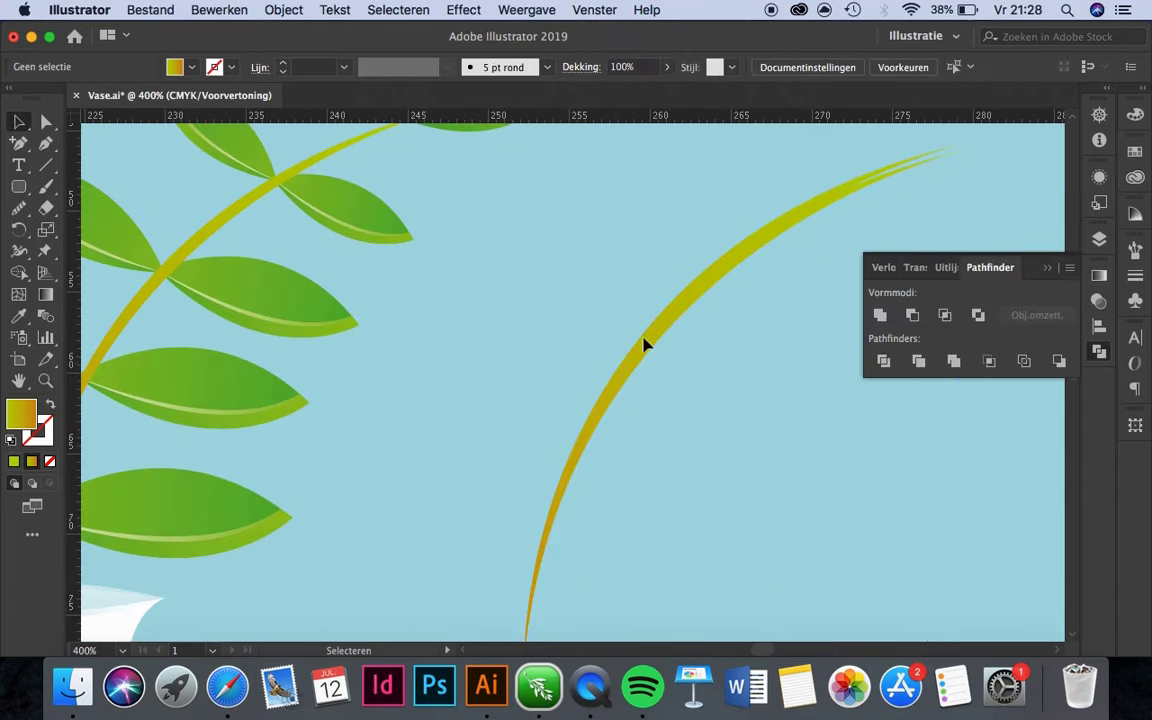
Move the stem into place beside the vase and select the sprig's tip leaf.
mouse_move(645, 345)
left_mouse_down()
mouse_move(365, 365)
mouse_move(309, 352)
left_mouse_up()
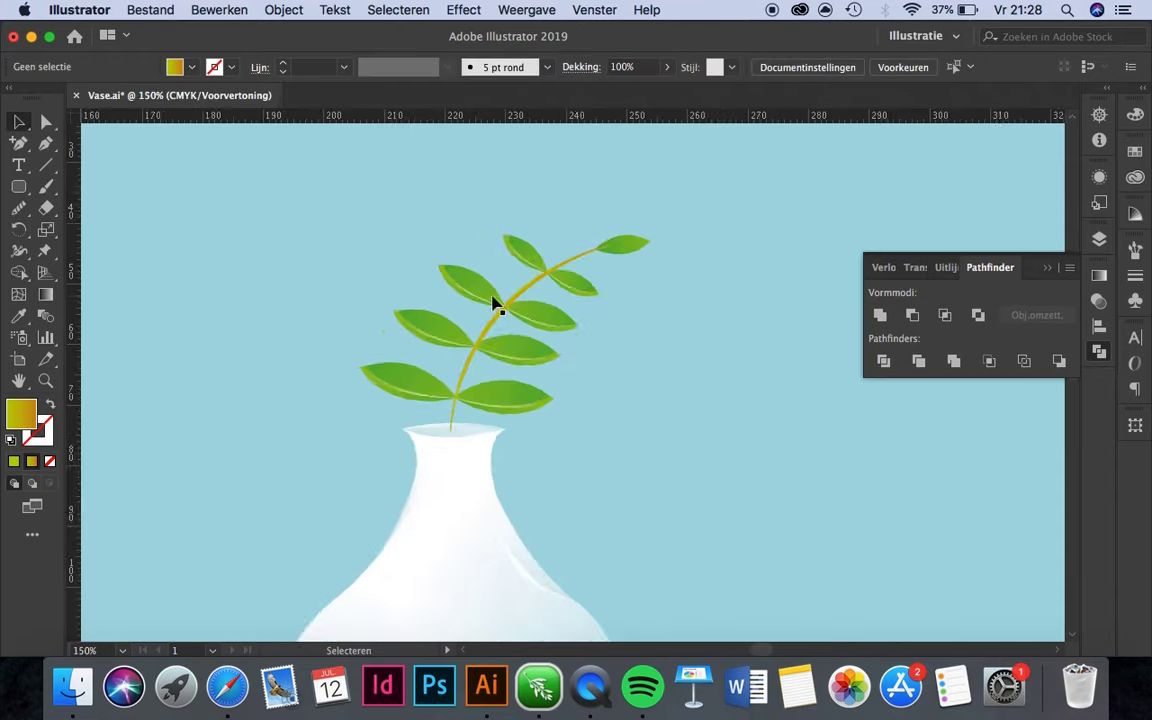
scroll(488, 302, "up", 5)
scroll(388, 334, "down", 8)
left_click(586, 297)
scroll(700, 380, "up", 6)
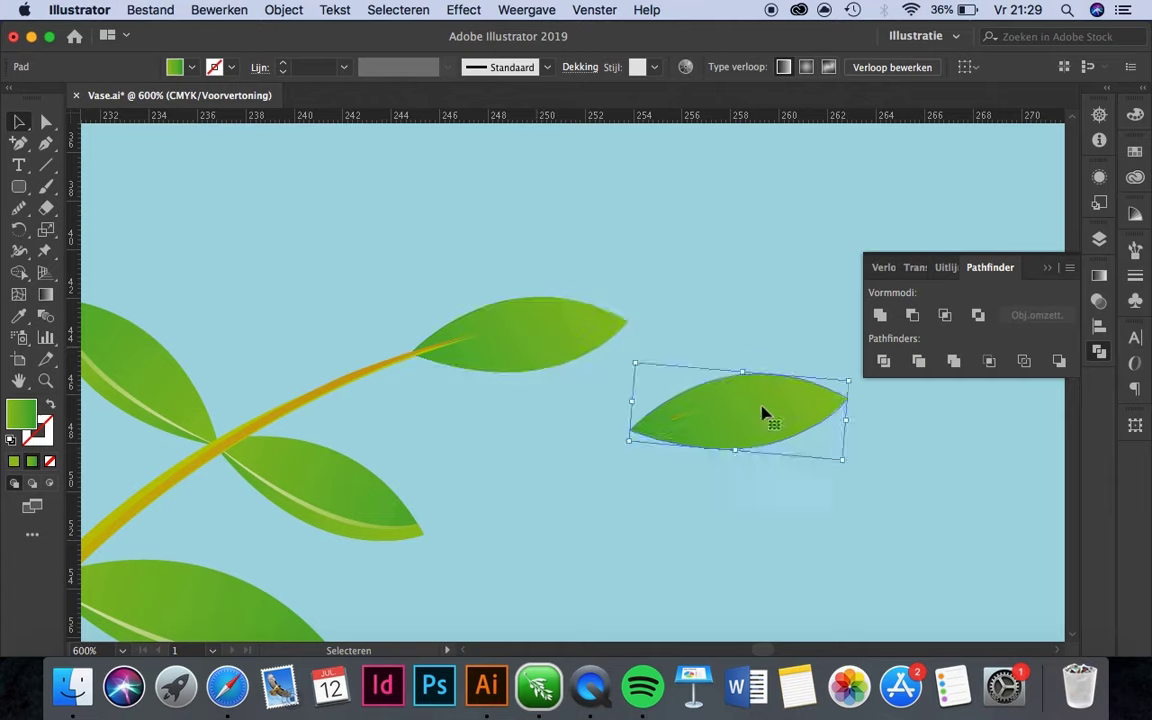
scroll(762, 413, "up", 3)
scroll(442, 386, "down", 5)
scroll(753, 345, "up", 3)
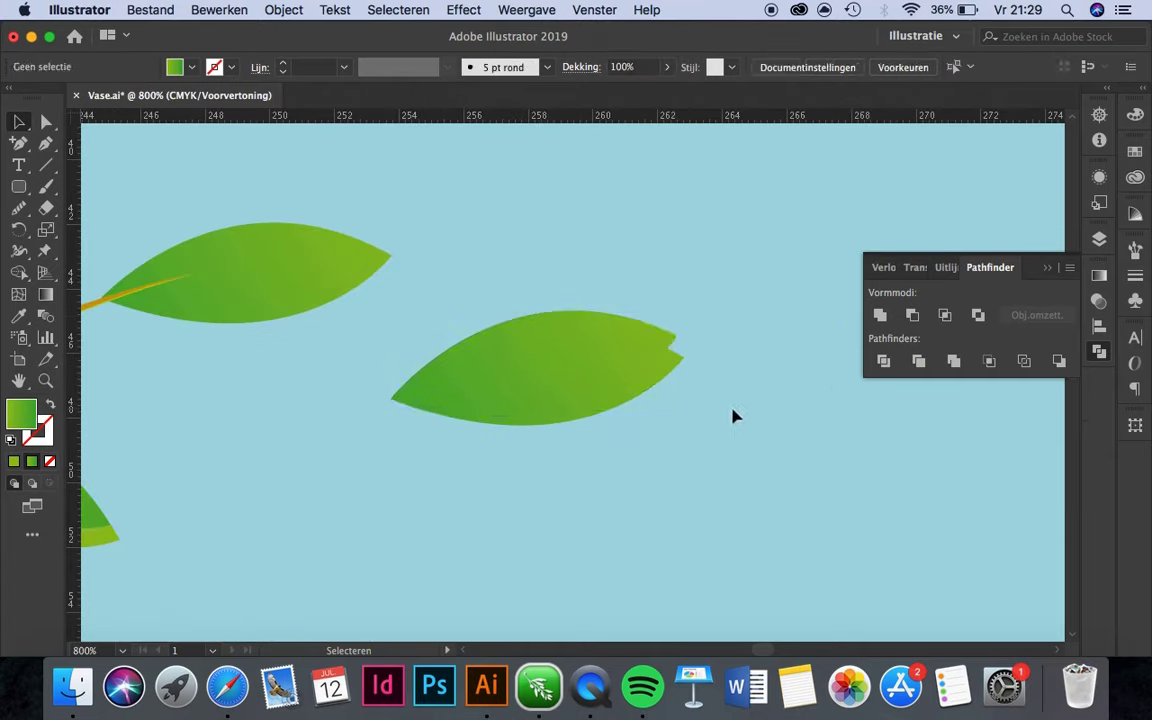
left_click(362, 298)
scroll(190, 465, "down", 2)
Adjust the tip leaf's gradient colour stops to shade it, then deselect.
key("g")
left_click(587, 297)
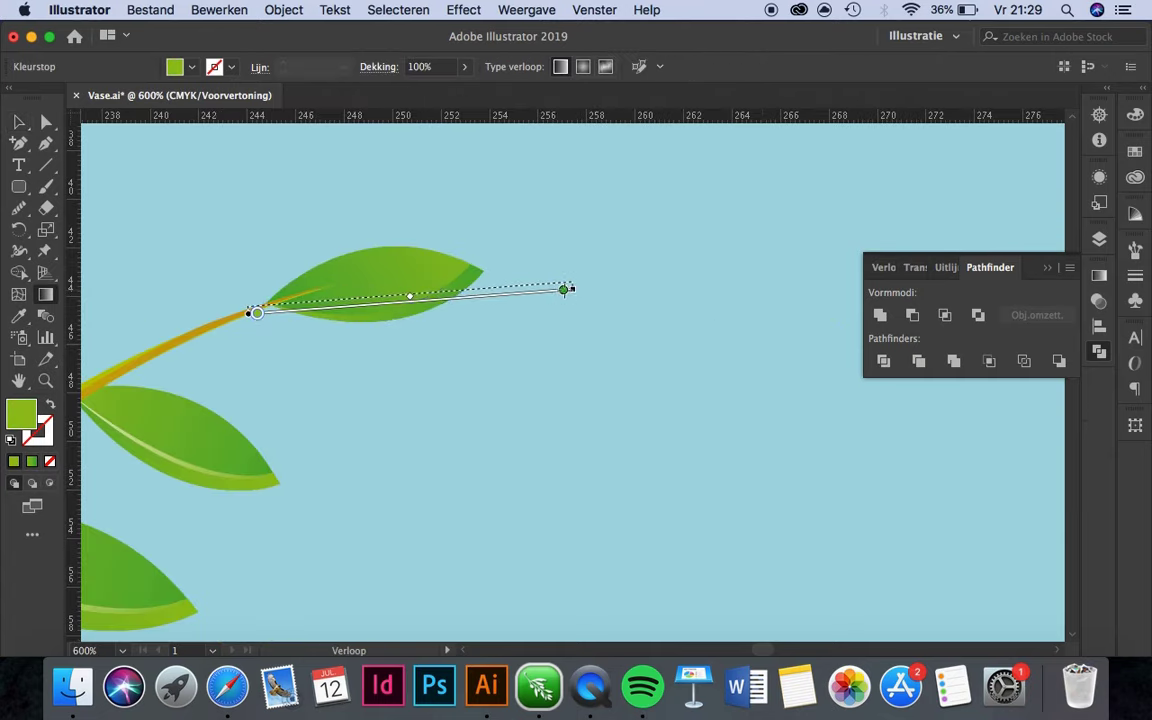
scroll(575, 290, "down", 2)
scroll(586, 291, "up", 1)
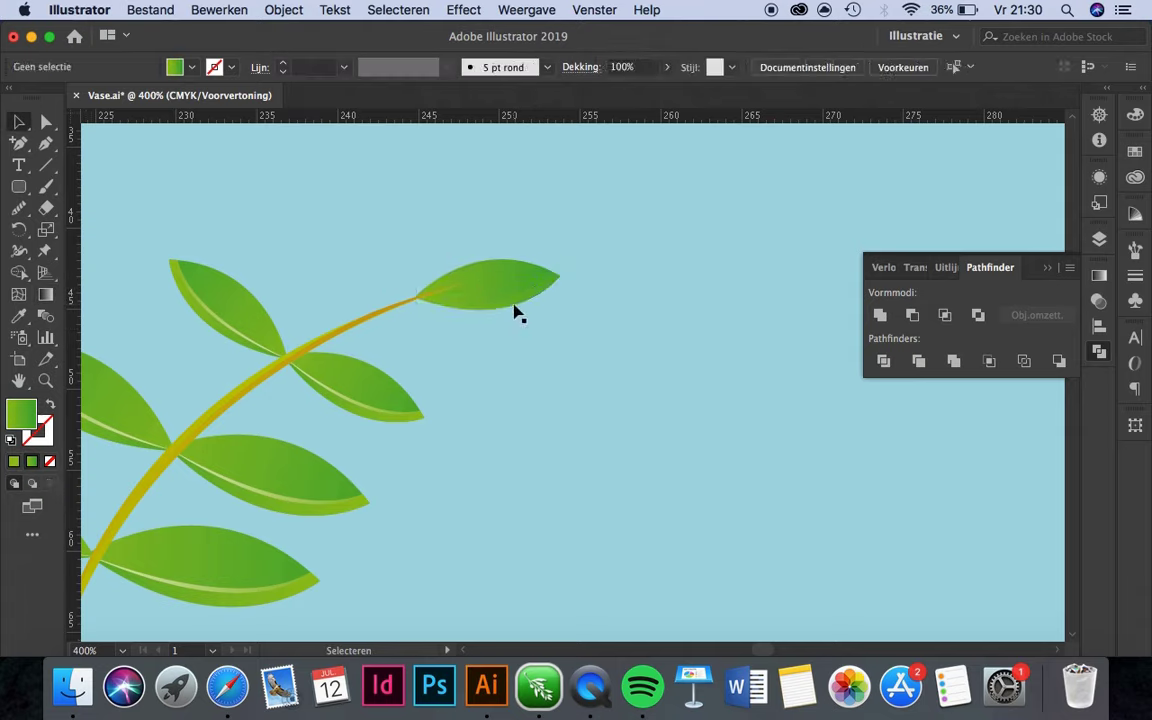
key("v")
key("ctrl+shift+a")
Draw a curved highlight path at the base of the tip leaf.
key("ctrl+plus")
left_click_drag(323, 324, 327, 330)
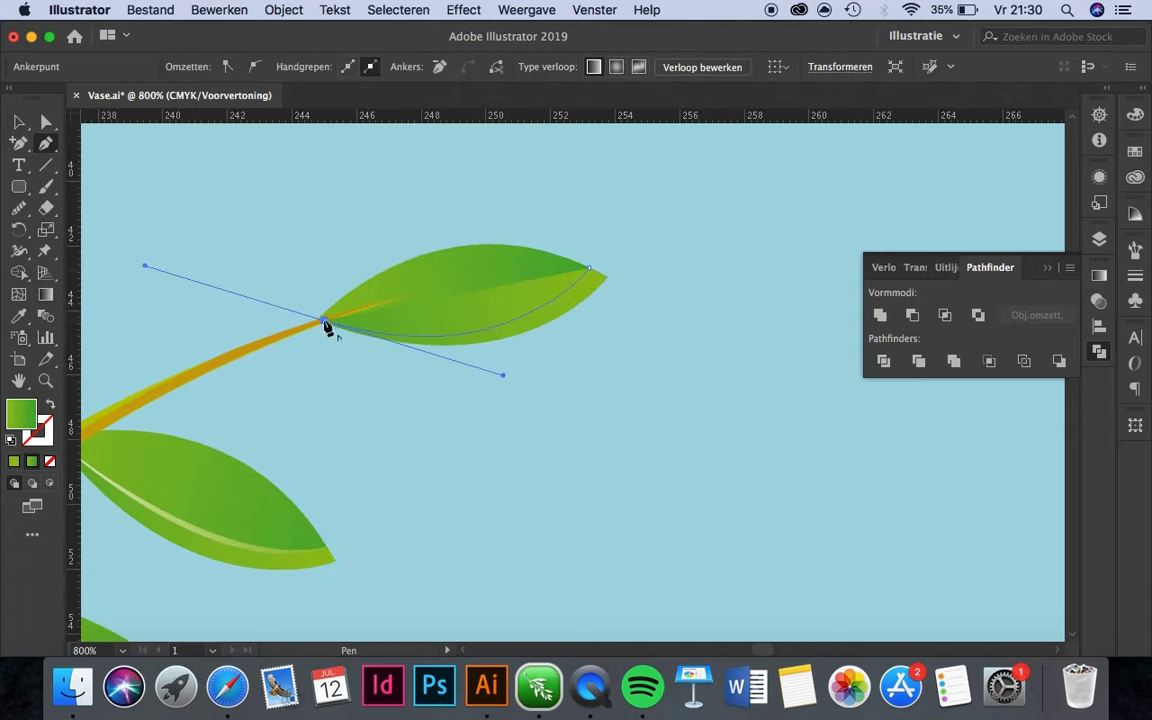
key("ctrl+shift+a")
scroll(560, 290, "down", 5)
Group all parts of the sprig with Groeperen.
right_click(522, 247)
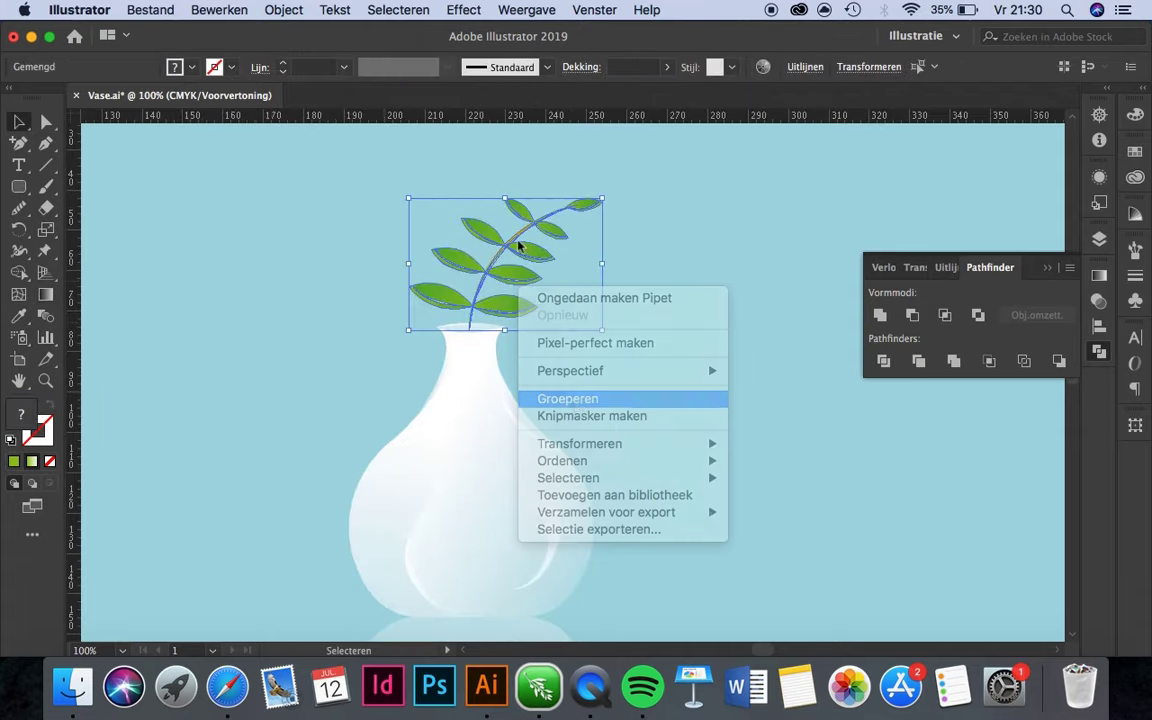
left_click(545, 398)
scroll(545, 300, "down", 2)
scroll(504, 419, "up", 2)
scroll(490, 470, "up", 2)
Pen-draw a white highlight curving inside the vase body and view the whole artboard.
key("p")
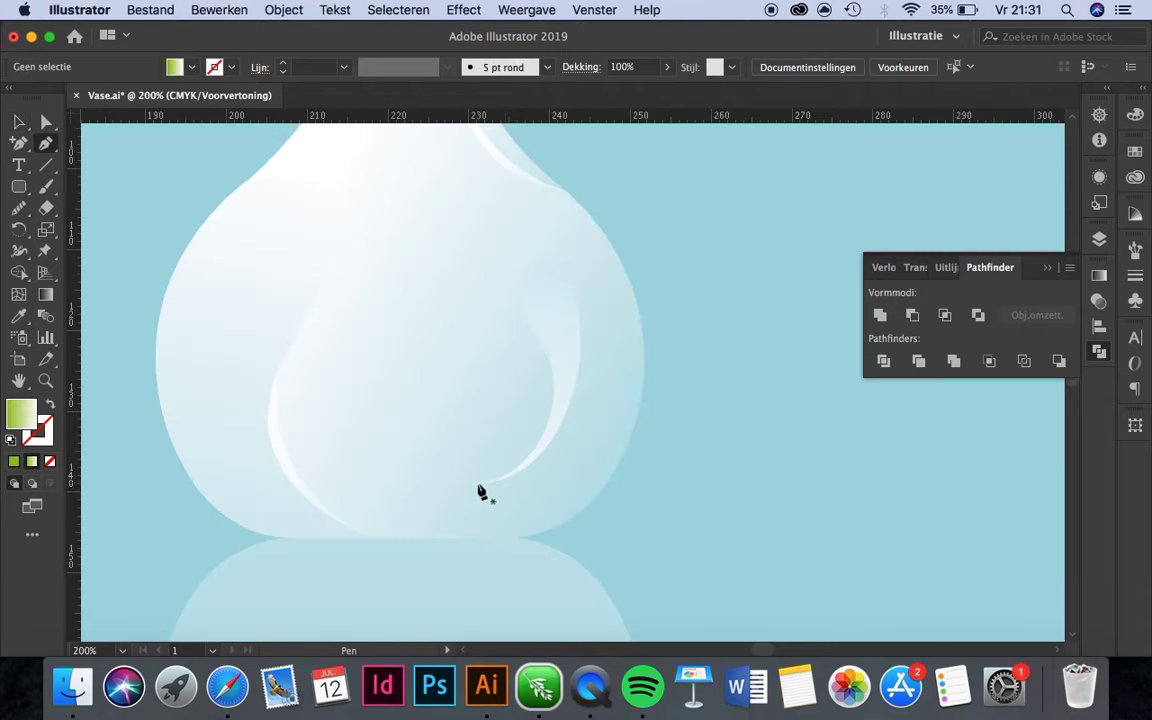
left_click(493, 216)
key("v")
key("ctrl+shift+a")
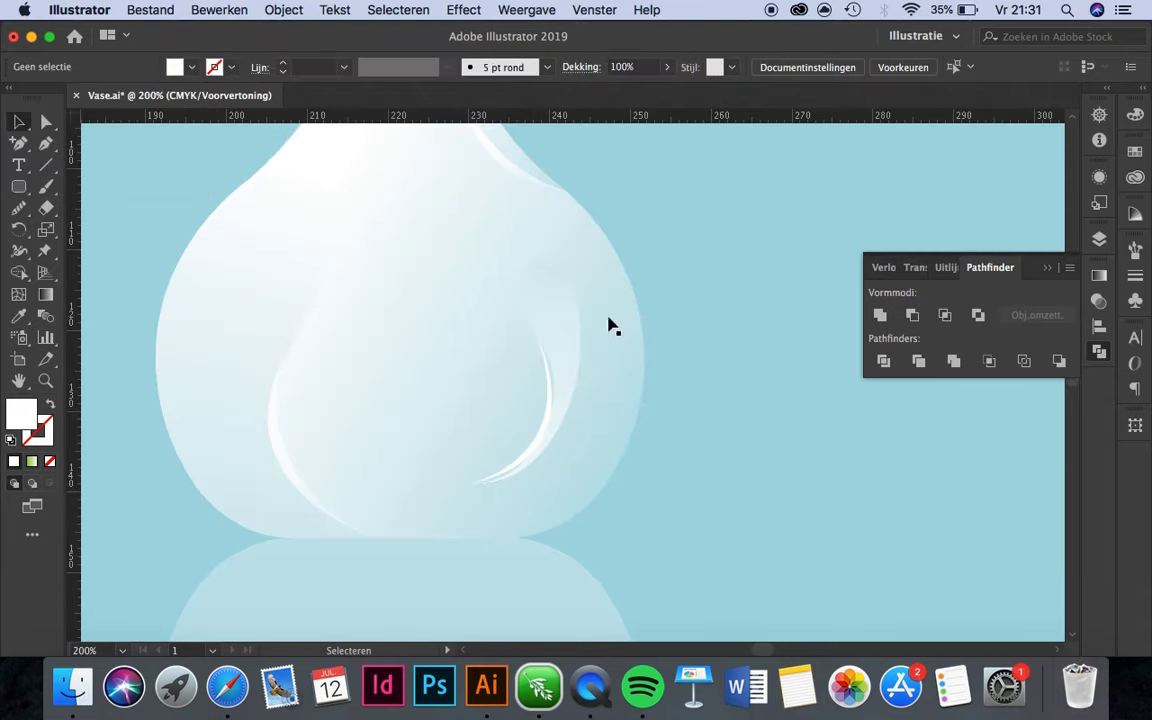
scroll(620, 410, "down", 4)
scroll(600, 450, "down", 1)
key("ctrl+a")
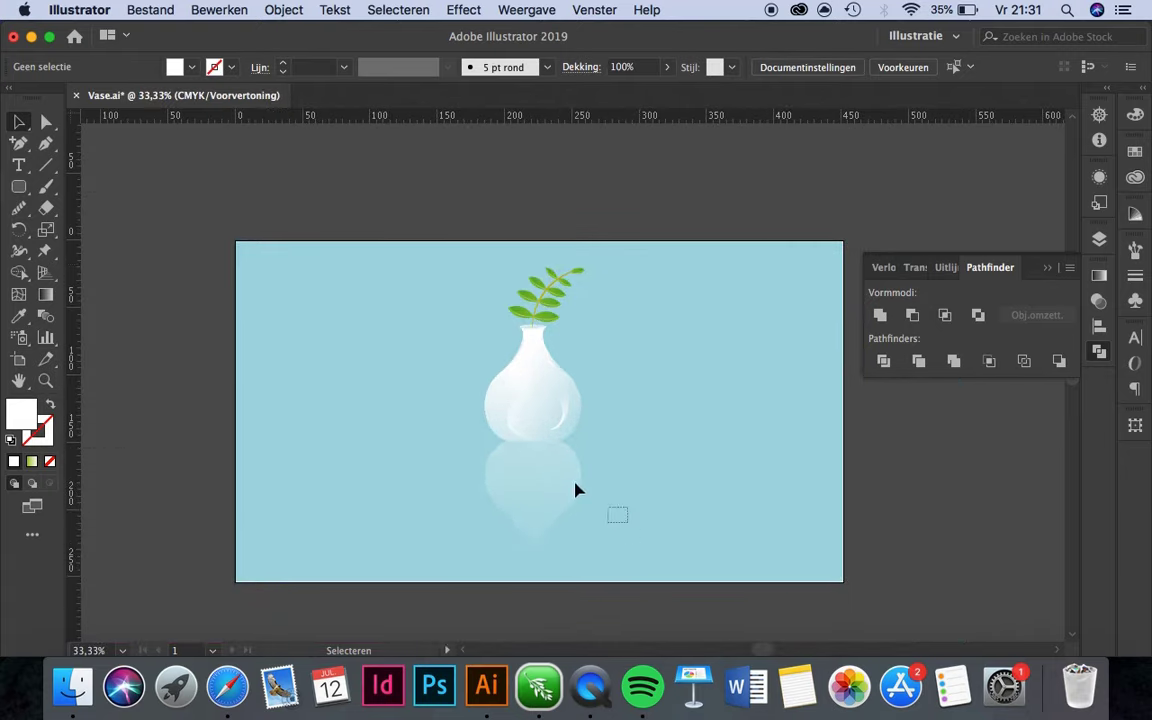
left_click_drag(620, 516, 576, 490)
scroll(700, 400, "left", 2)
key("ctrl+shift+a")
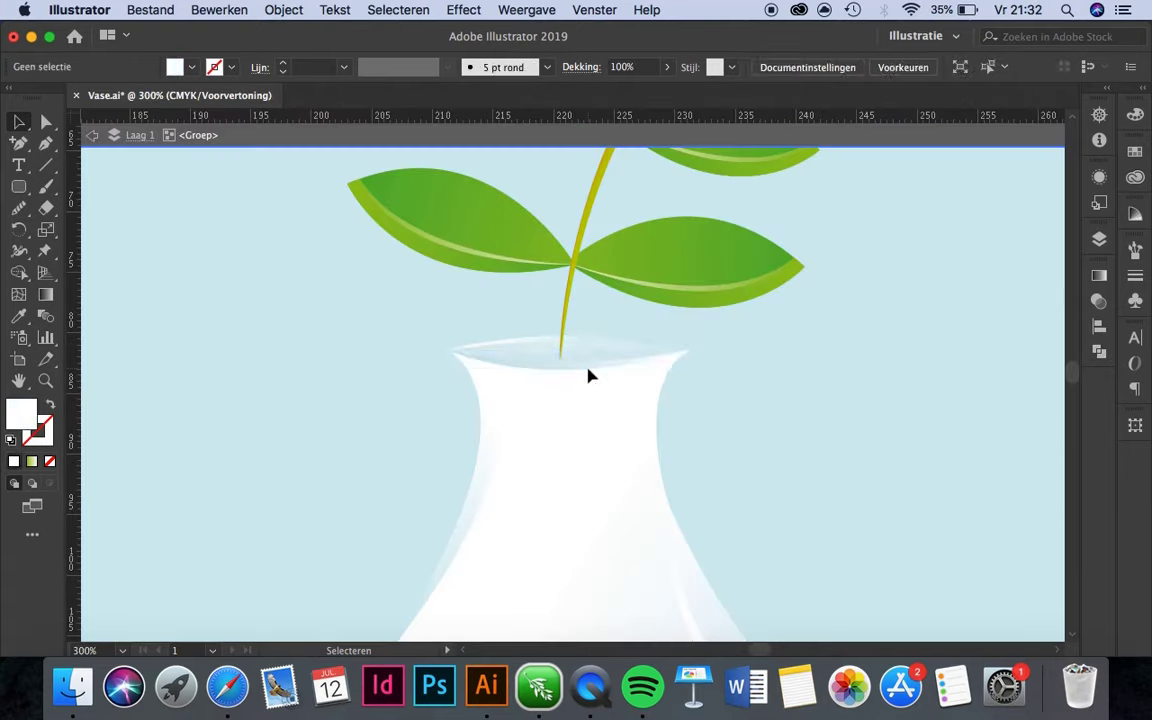